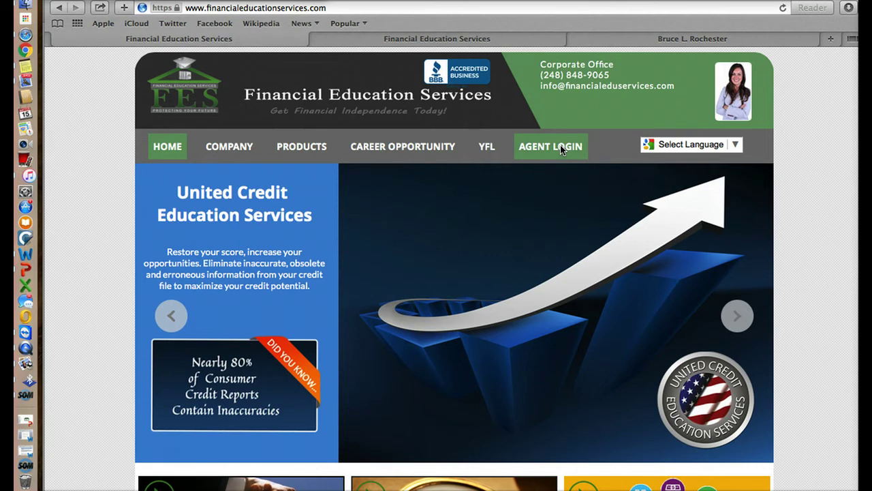
- Log in through AGENT LOGIN with the saved user name and password
click(545, 177)
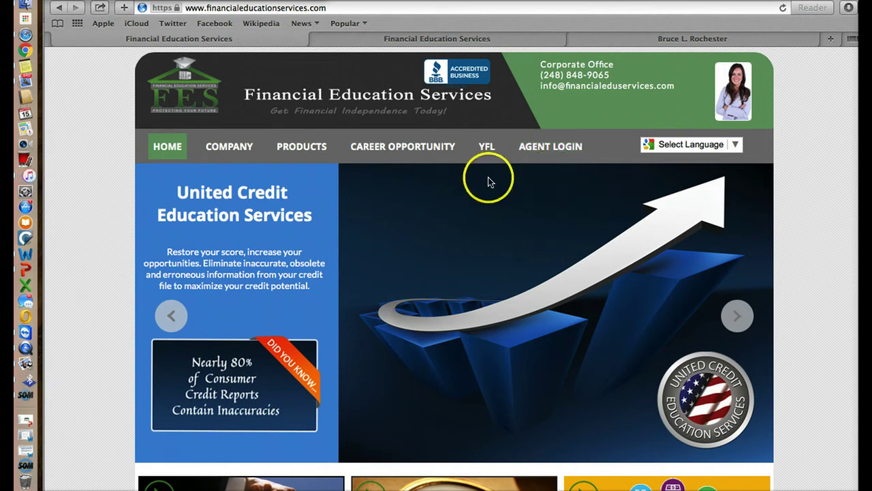
click(534, 152)
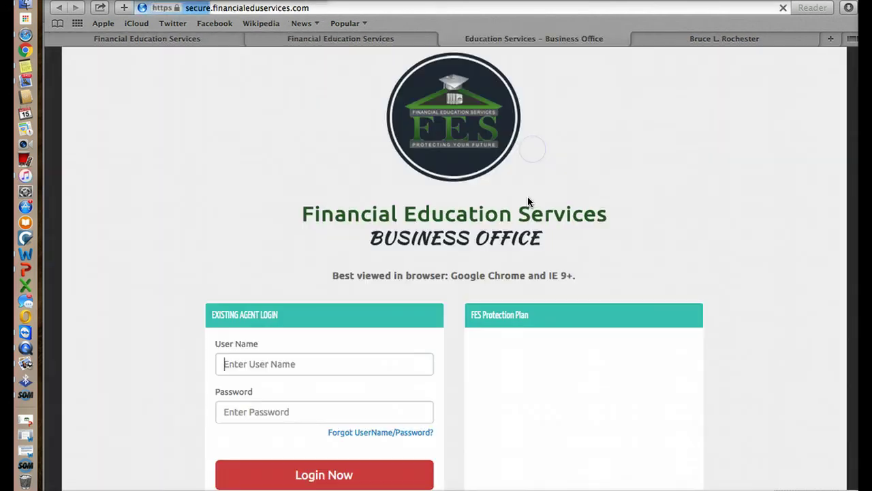
click(408, 262)
click(380, 407)
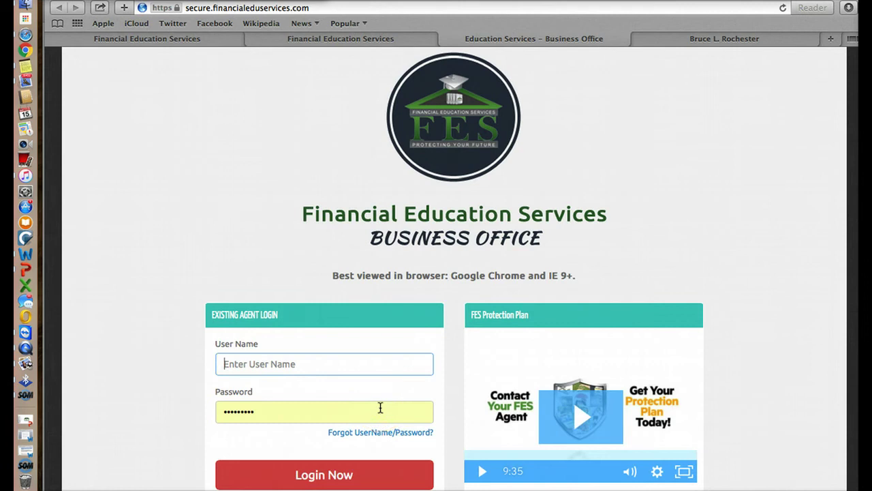
key(Down)
key(Down)
key(Down)
key(Down)
key(Down)
key(Up)
key(Return)
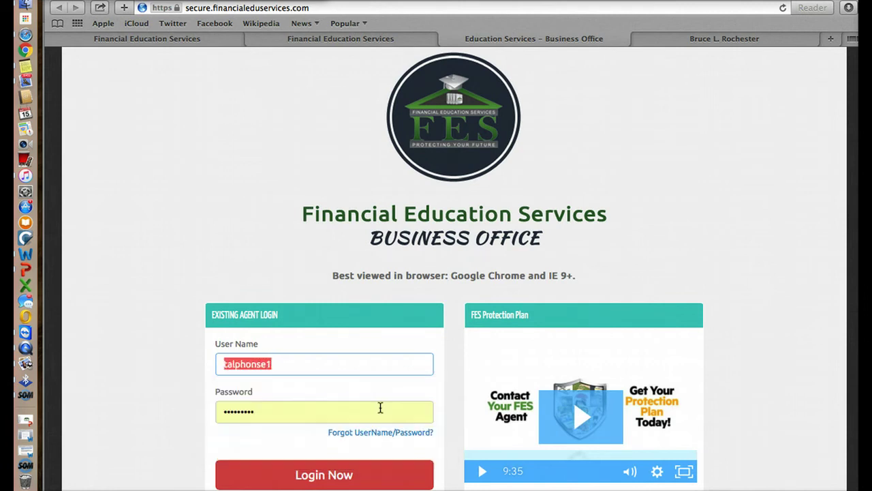
key(Return)
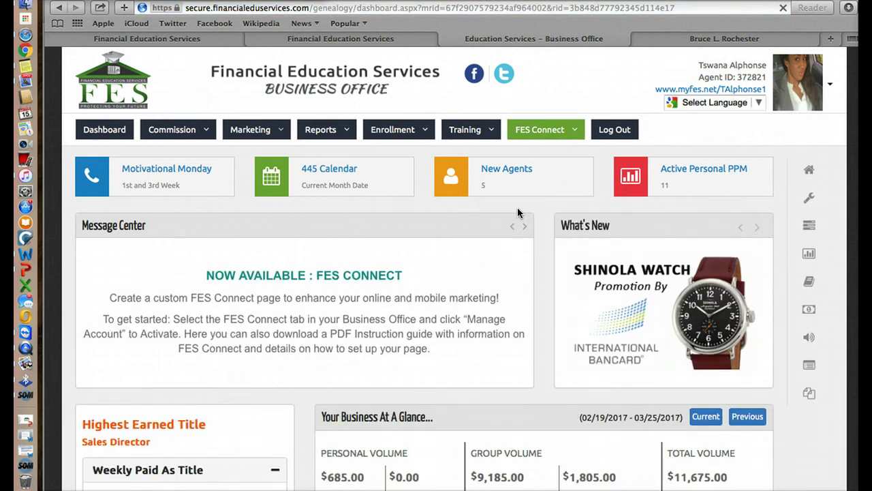
- Look through the dashboard's Marketing, Reports and Training menus
scroll(518, 208, down, 3)
scroll(472, 184, up, 2)
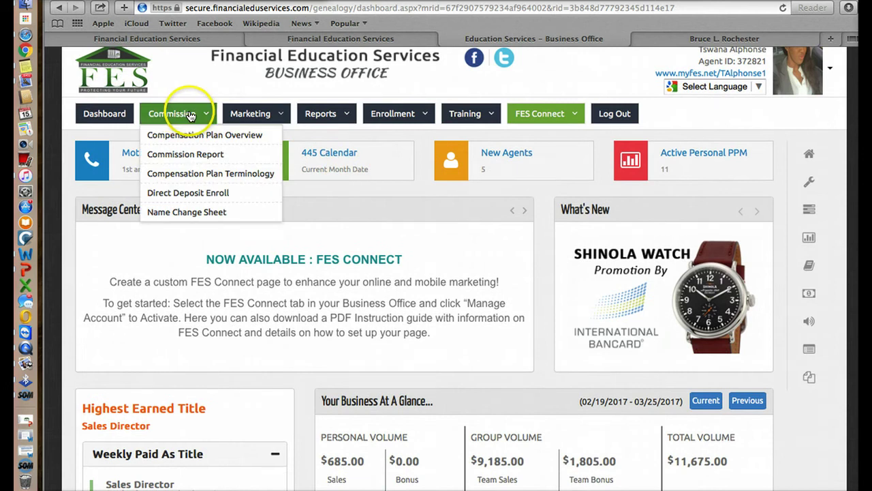
mouse_move(255, 129)
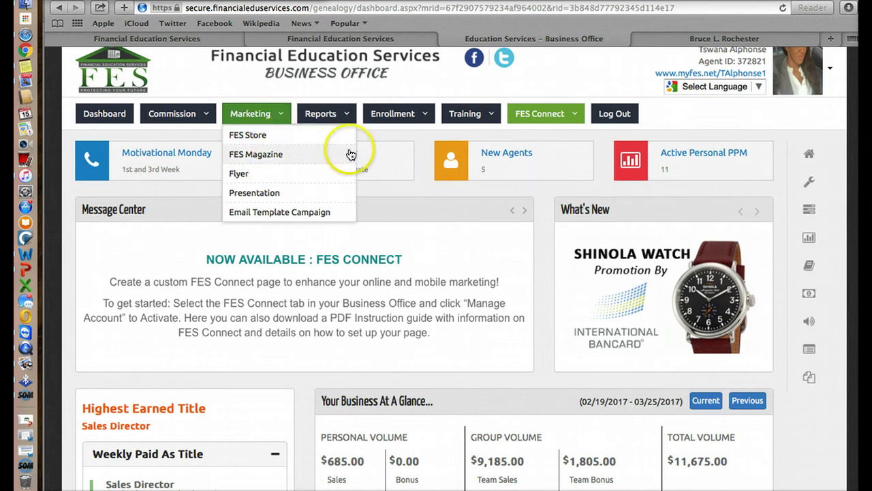
click(326, 114)
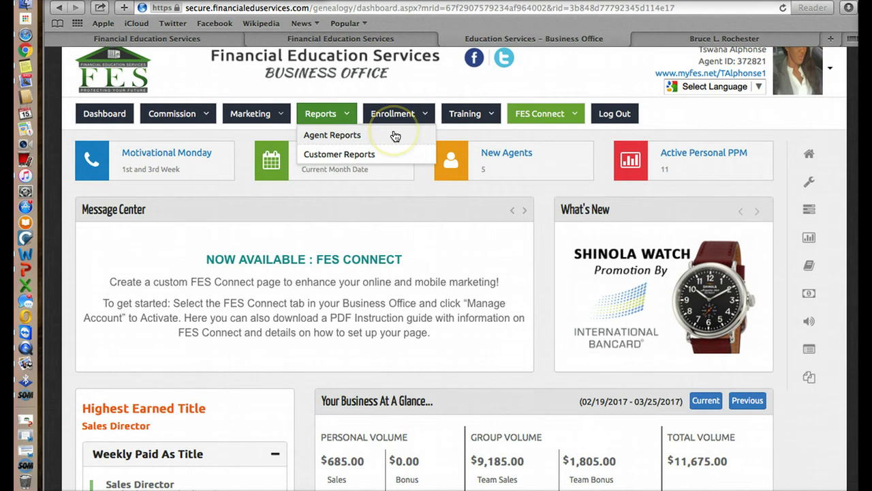
click(464, 113)
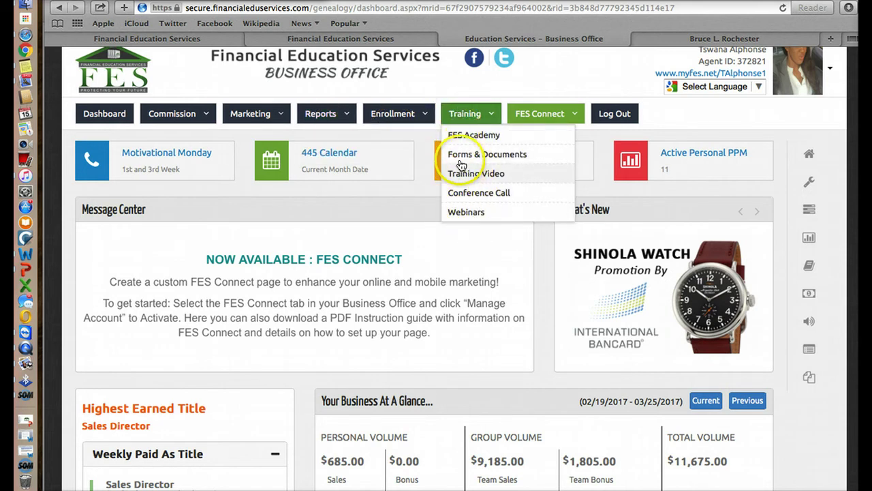
- Open Training > Forms & Documents and scroll through the full scripts and forms list
click(461, 154)
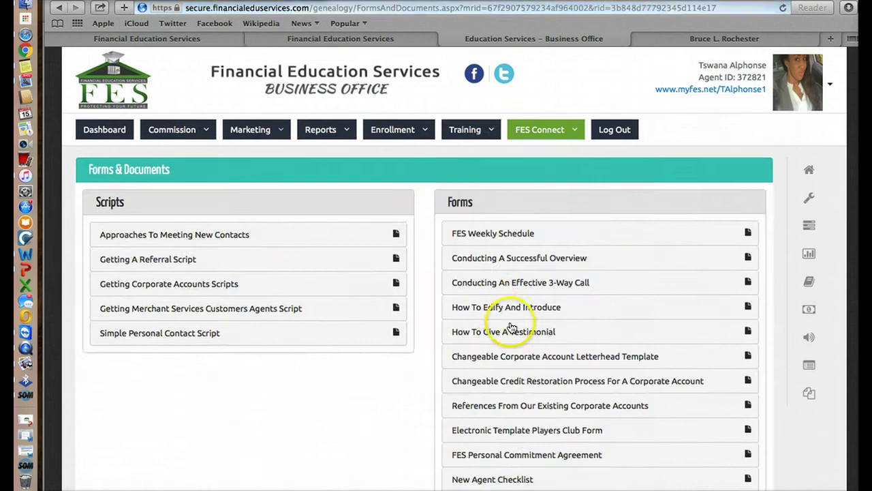
scroll(512, 327, down, 3)
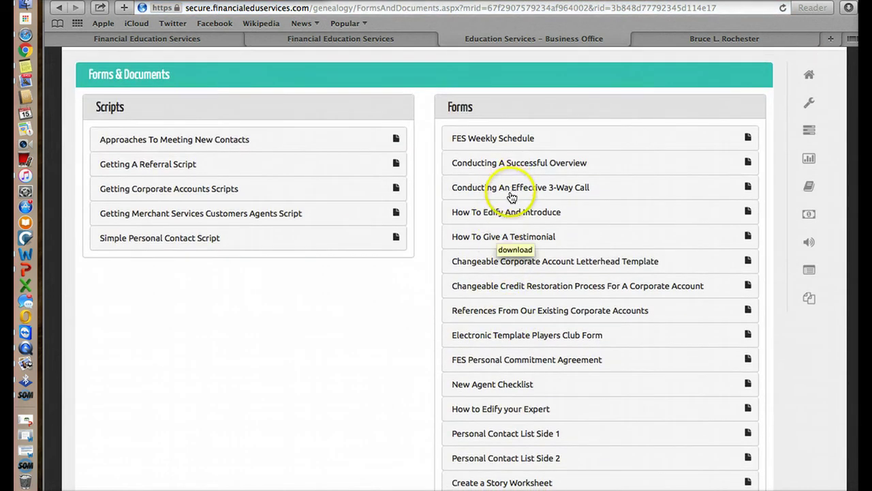
scroll(508, 222, down, 2)
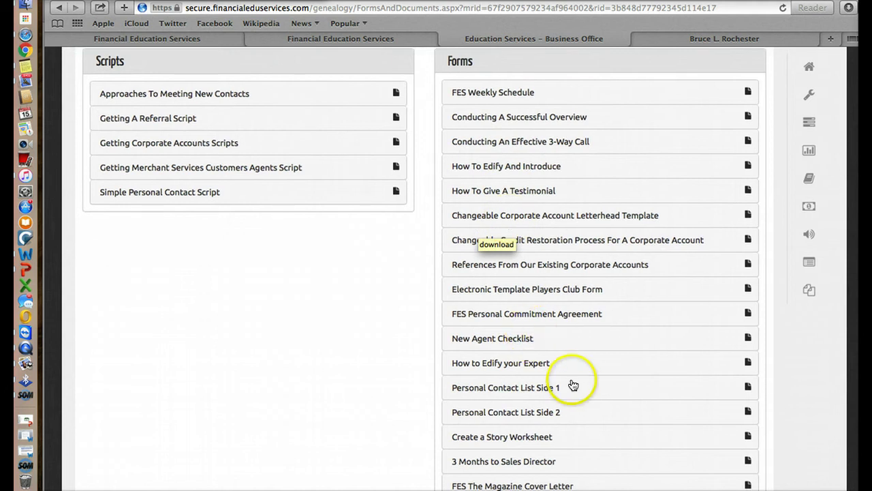
scroll(573, 422, down, 2)
scroll(554, 424, up, 3)
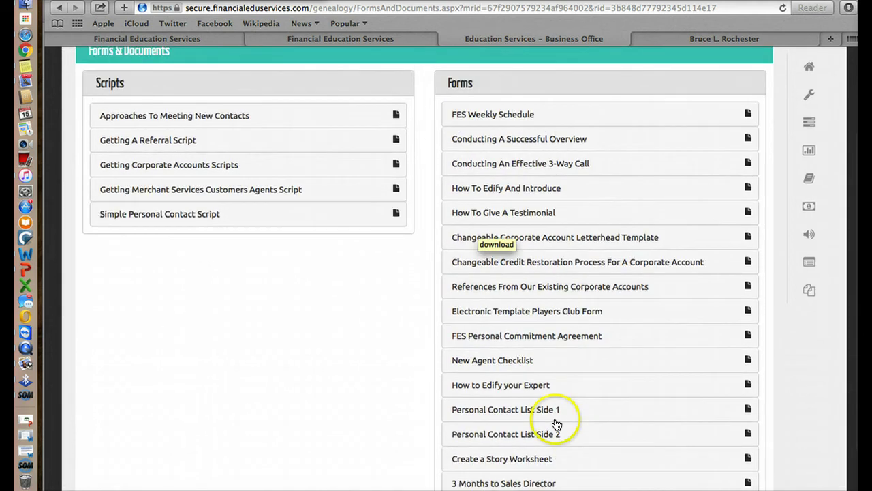
scroll(518, 450, down, 2)
scroll(512, 308, up, 3)
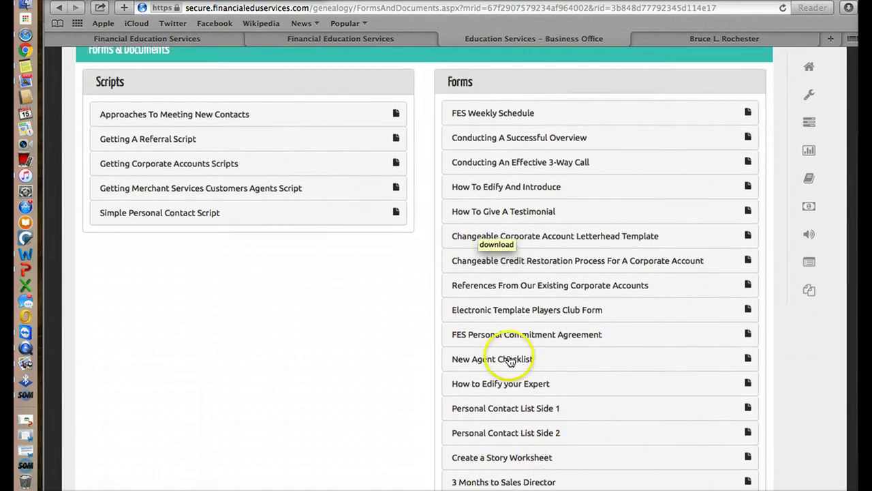
scroll(398, 320, up, 1)
scroll(325, 180, up, 3)
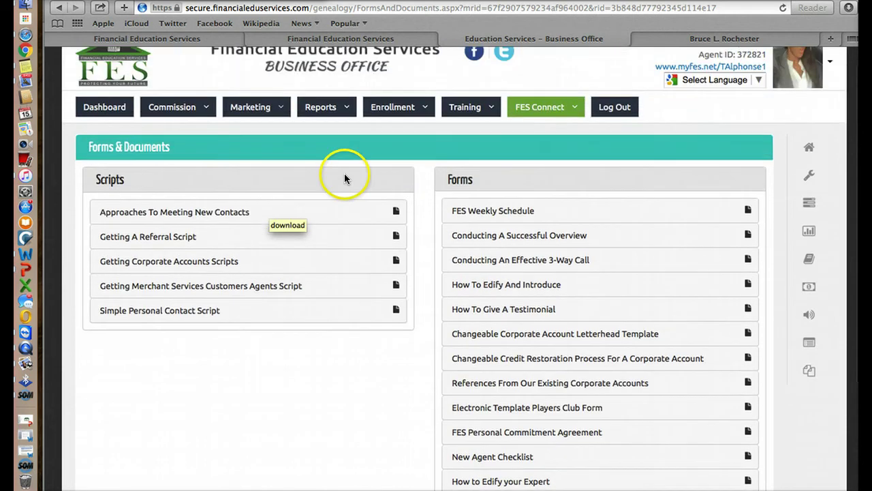
click(539, 107)
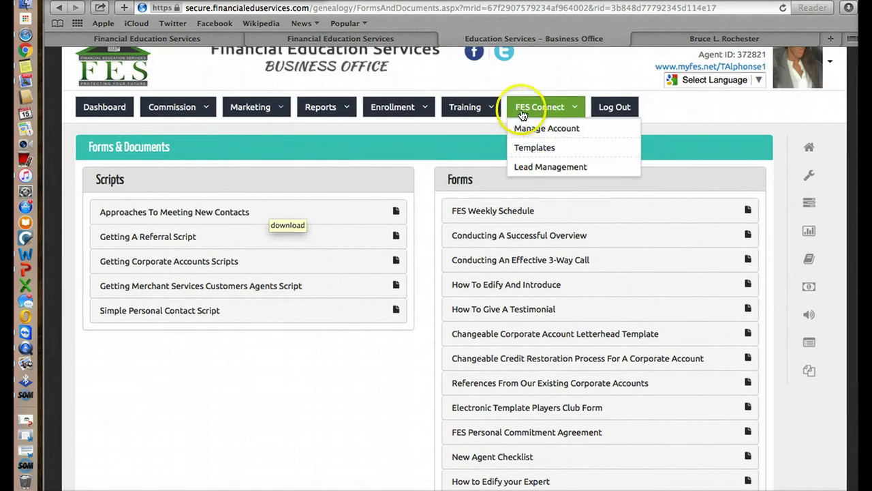
- Under FES Connect > Templates, choose Use Template on the second FES Protection Plan card
click(524, 151)
mouse_move(511, 293)
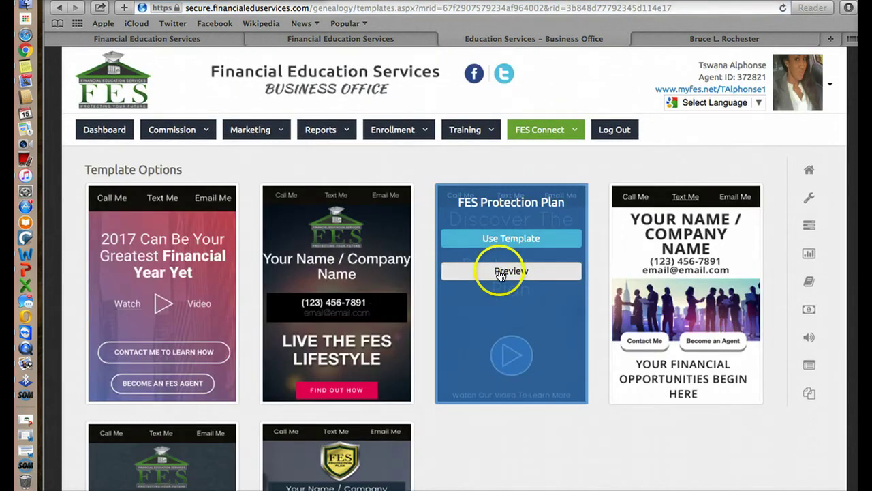
click(560, 131)
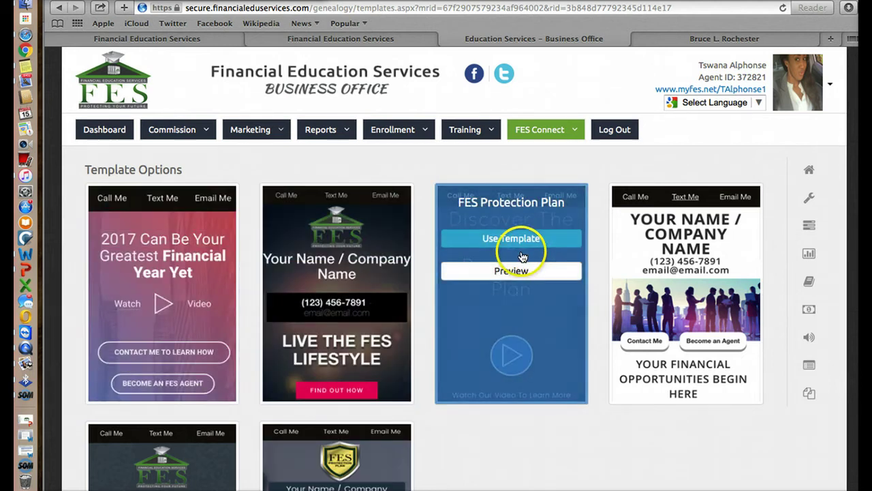
scroll(505, 338, down, 5)
mouse_move(336, 353)
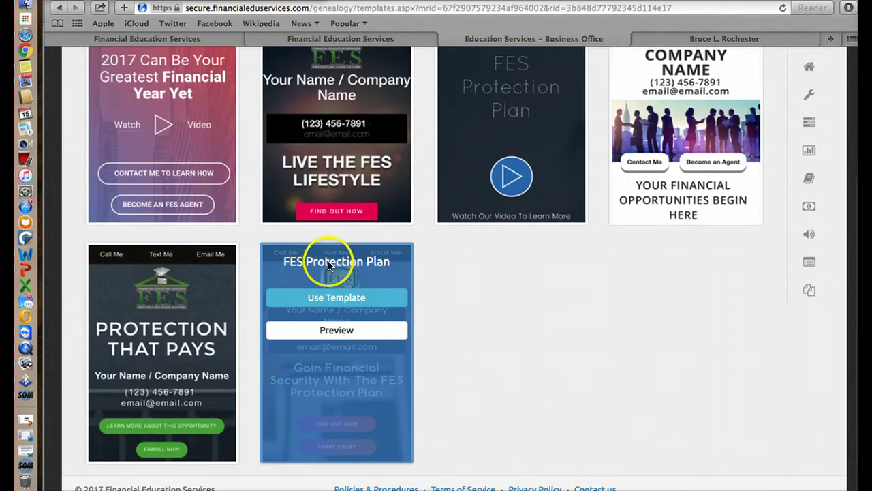
click(316, 300)
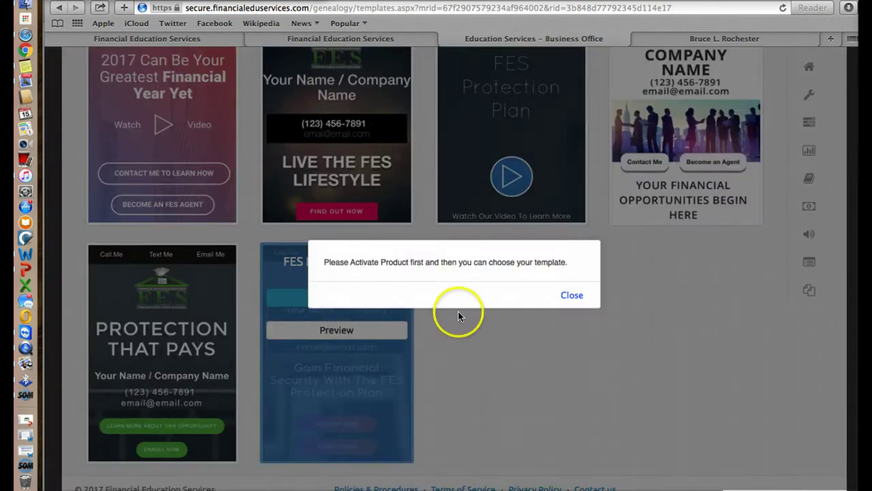
- Dismiss the activation notice and preview the template's name and phone placeholders
click(575, 294)
mouse_move(337, 352)
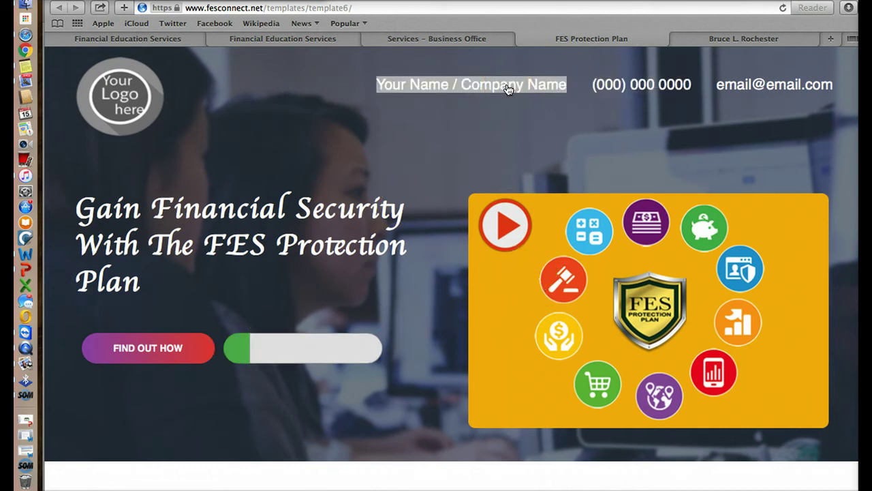
click(617, 88)
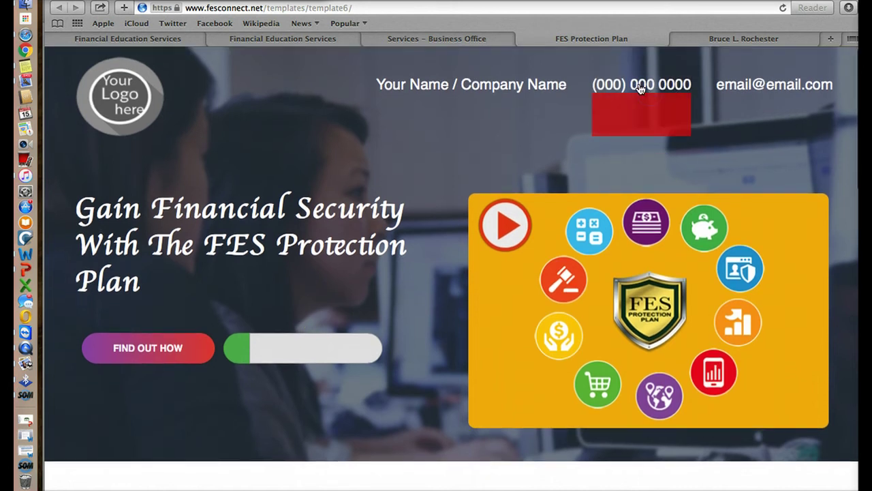
click(638, 87)
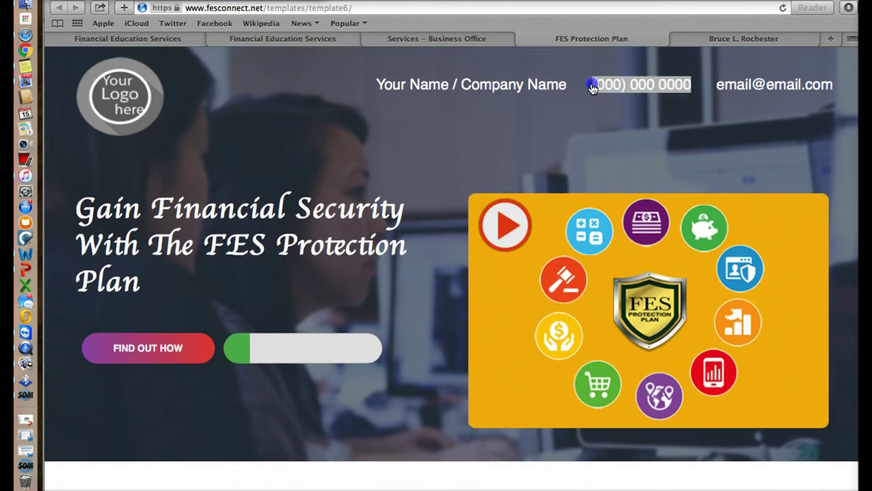
click(603, 87)
click(613, 87)
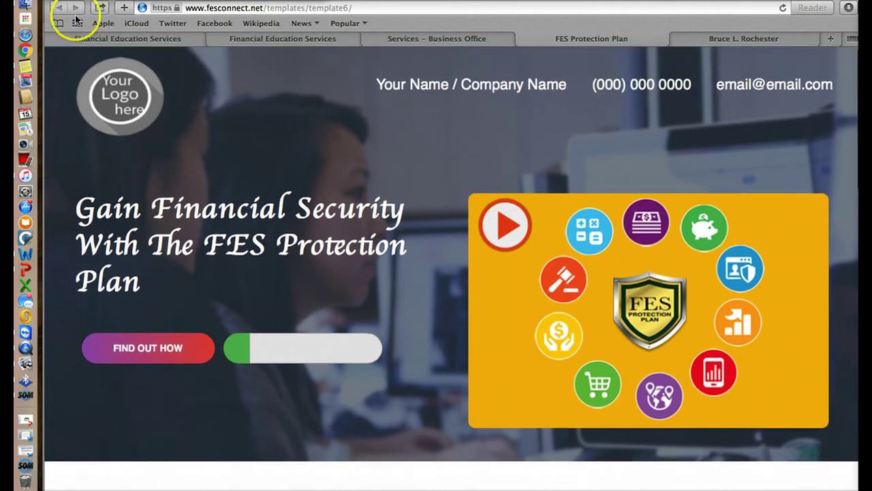
- Back in Business Office, activate FES Connect under Manage Account and close the confirmation
click(467, 39)
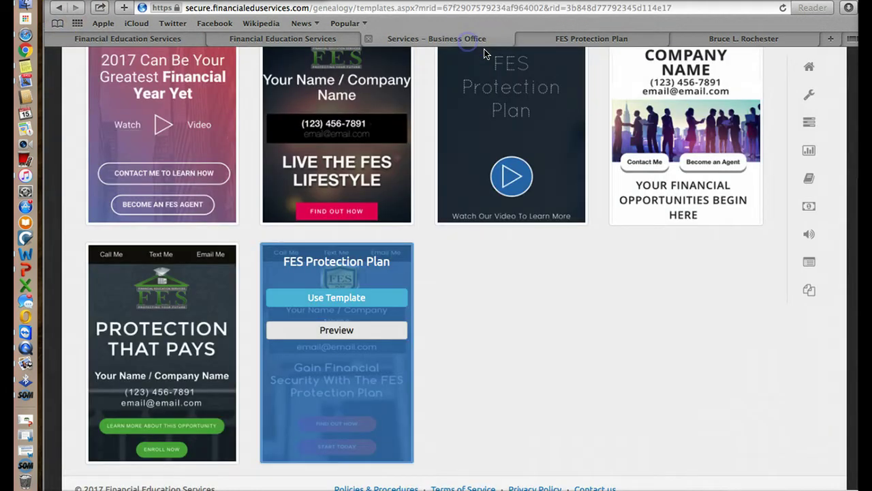
scroll(603, 252, up, 3)
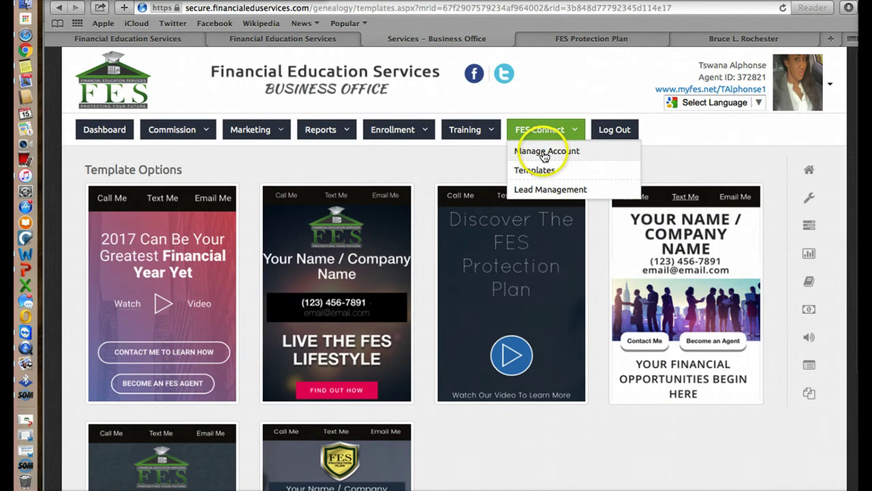
click(541, 151)
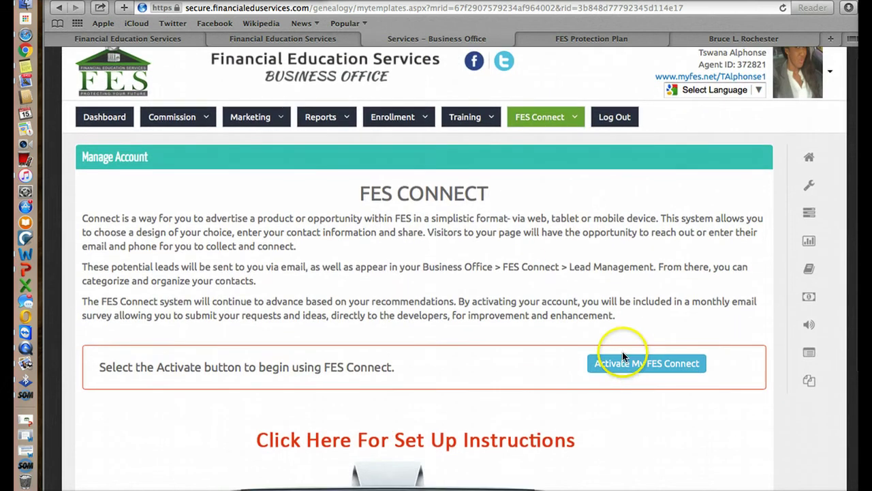
click(627, 364)
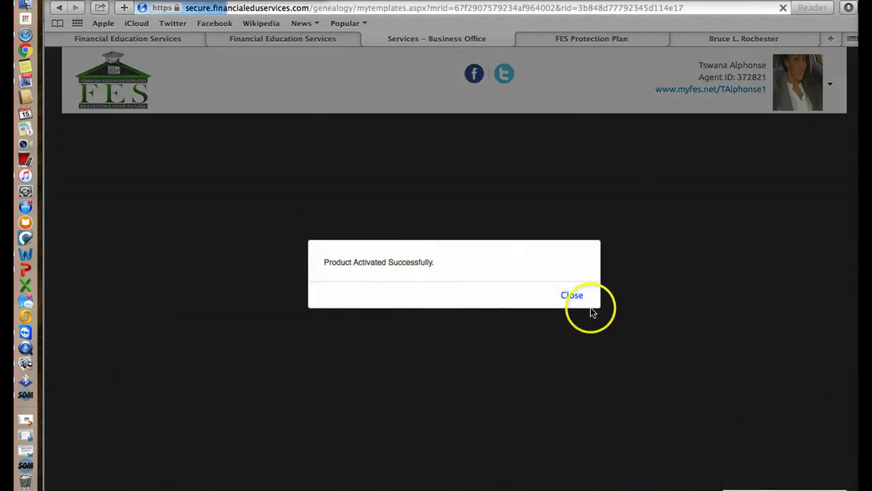
click(574, 295)
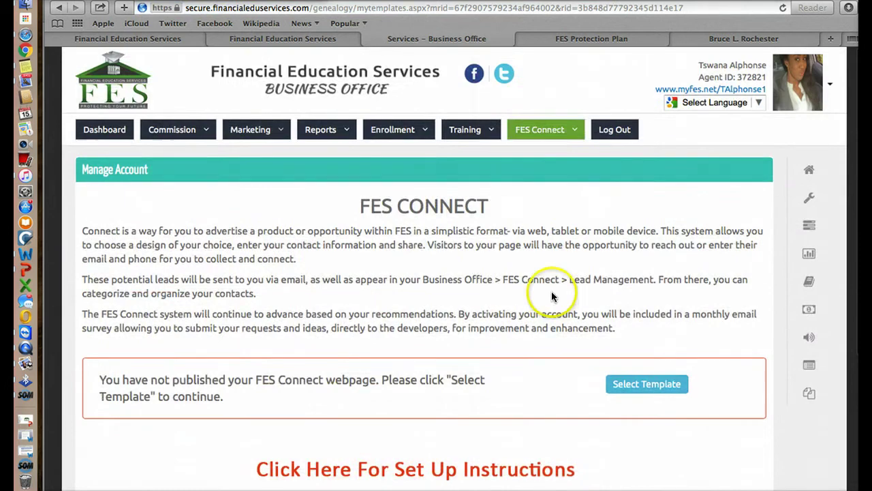
click(532, 136)
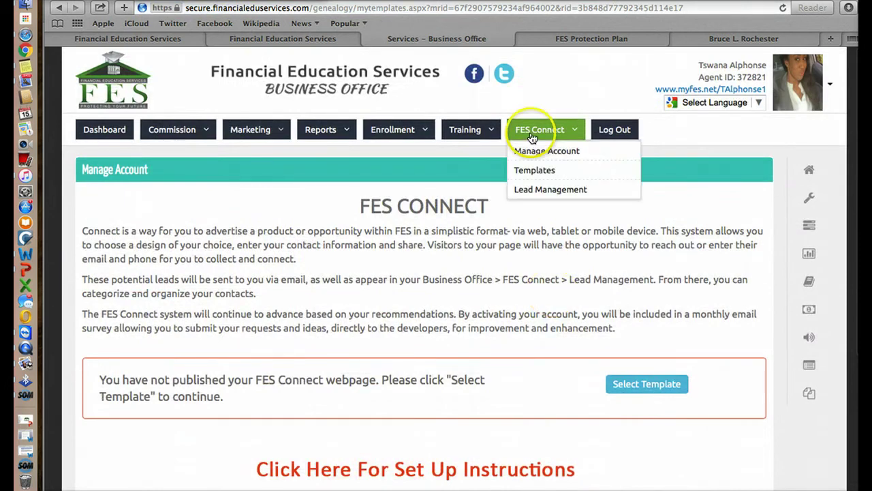
click(528, 170)
scroll(516, 307, down, 4)
scroll(492, 331, down, 2)
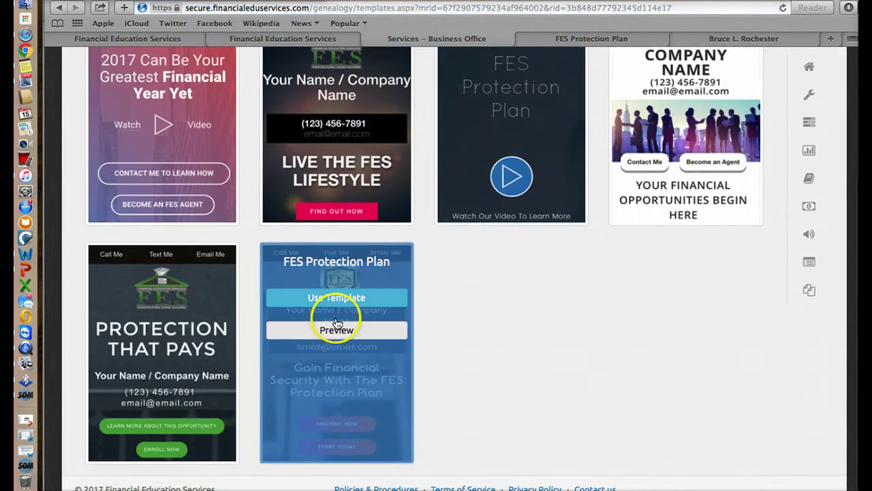
click(334, 330)
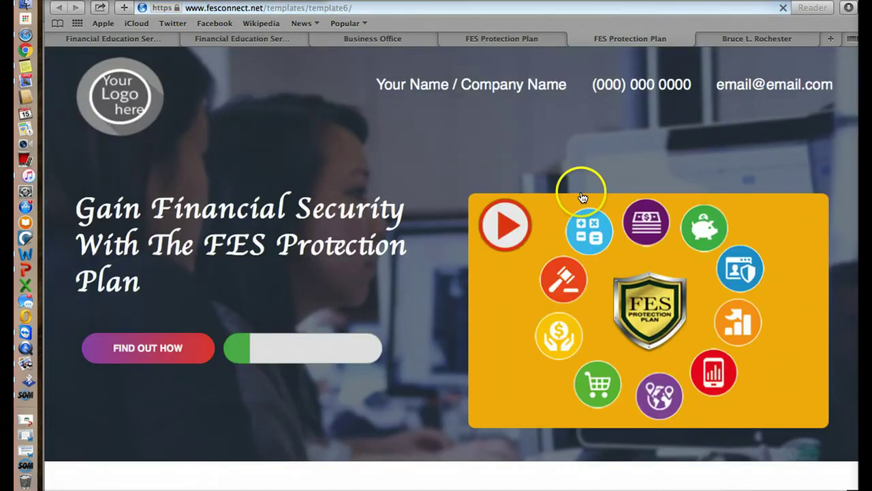
click(609, 85)
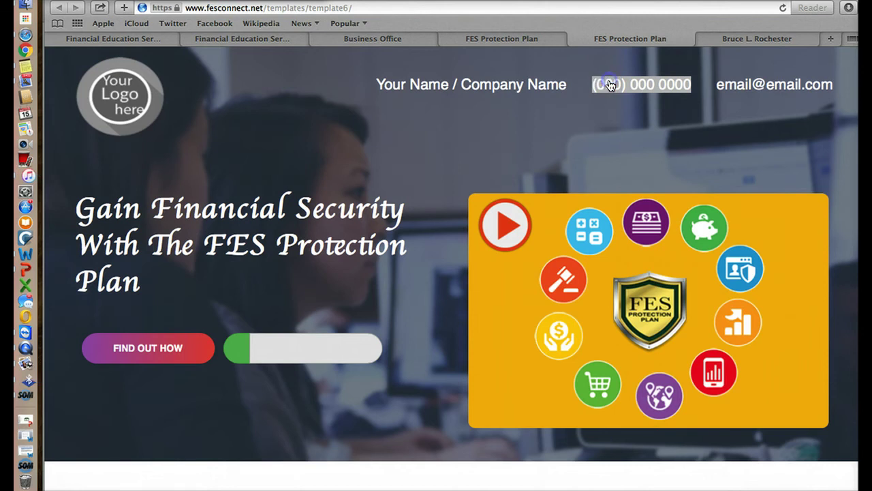
scroll(508, 60, up, 2)
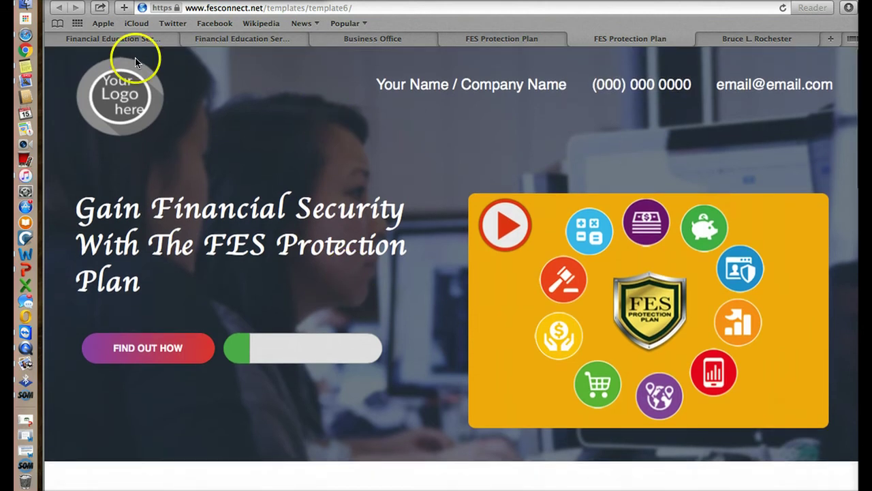
click(509, 43)
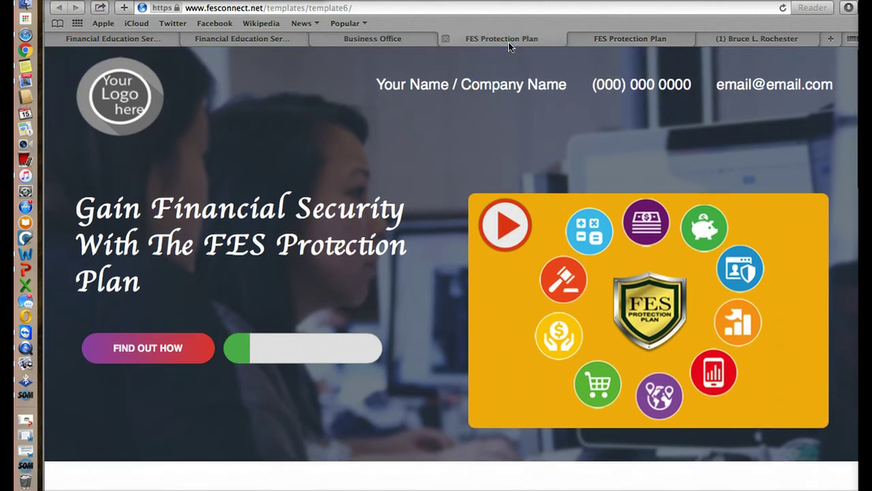
scroll(623, 274, down, 5)
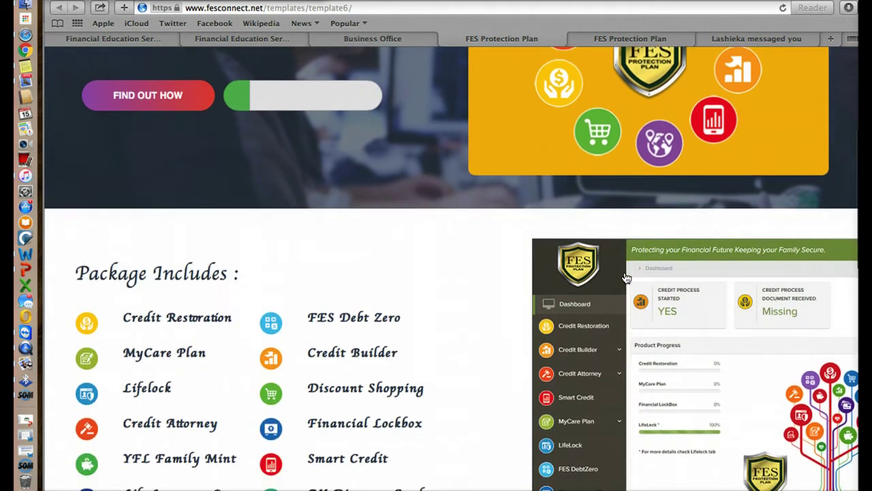
scroll(625, 278, down, 8)
scroll(625, 278, up, 5)
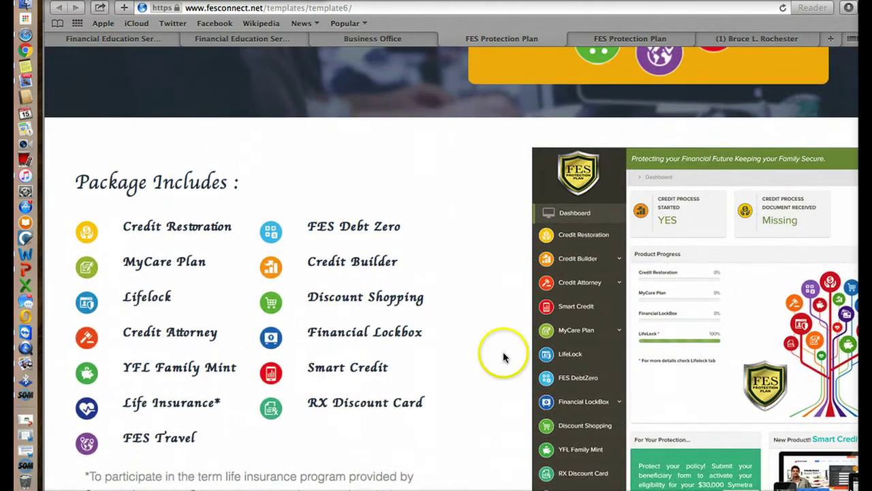
scroll(502, 351, down, 8)
scroll(502, 351, down, 5)
scroll(503, 352, up, 20)
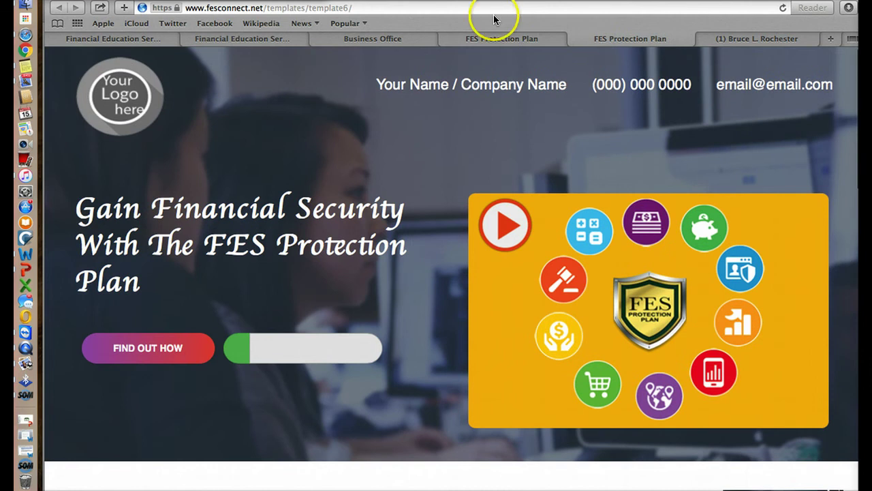
click(575, 39)
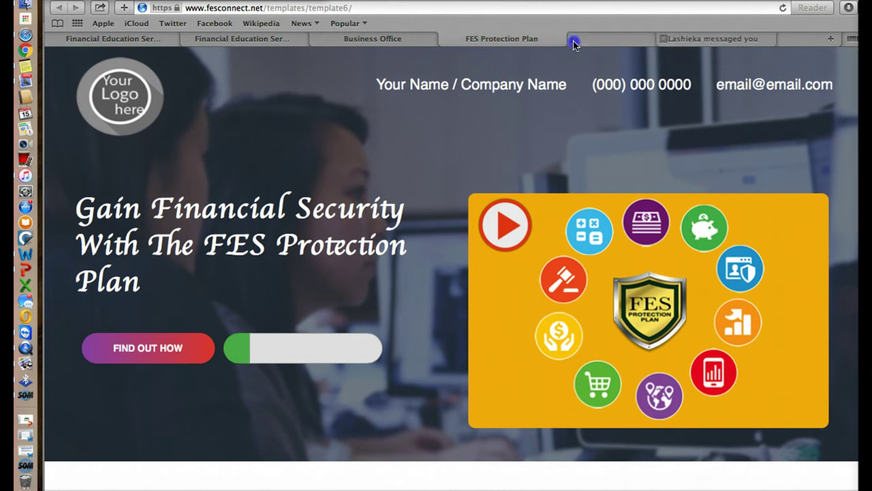
click(420, 41)
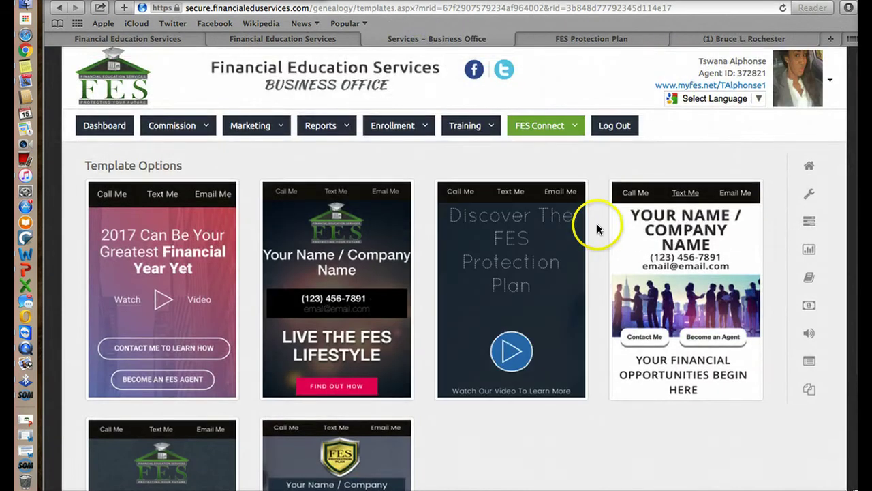
click(558, 130)
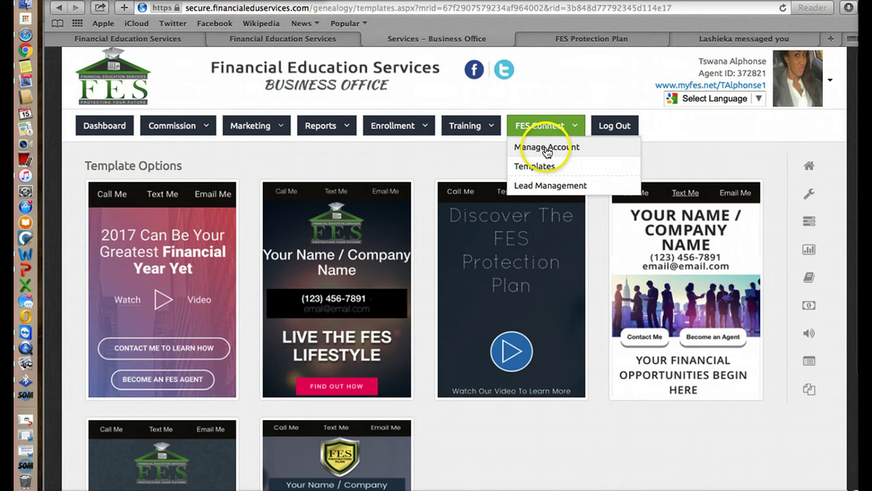
click(545, 147)
scroll(548, 300, down, 5)
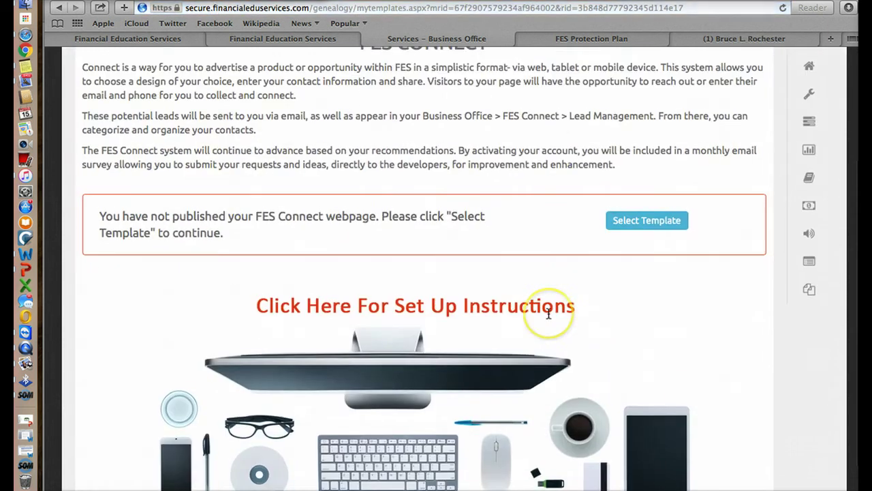
click(623, 218)
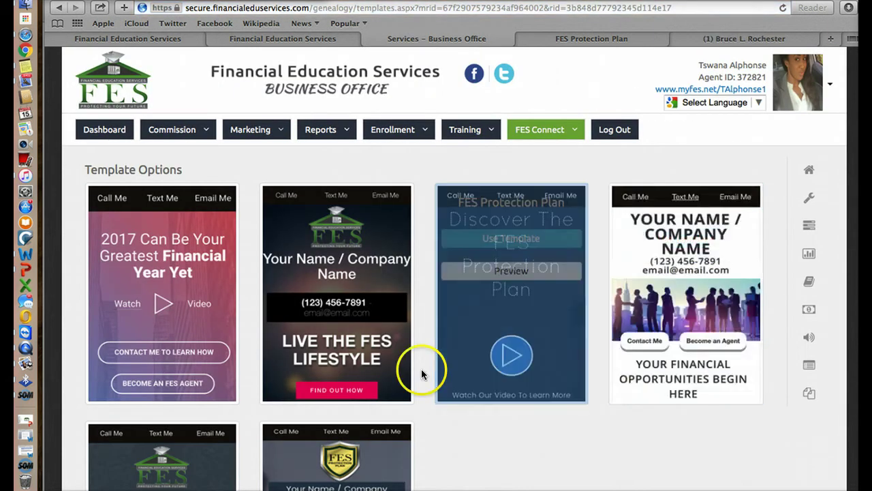
scroll(293, 364, down, 3)
mouse_move(337, 352)
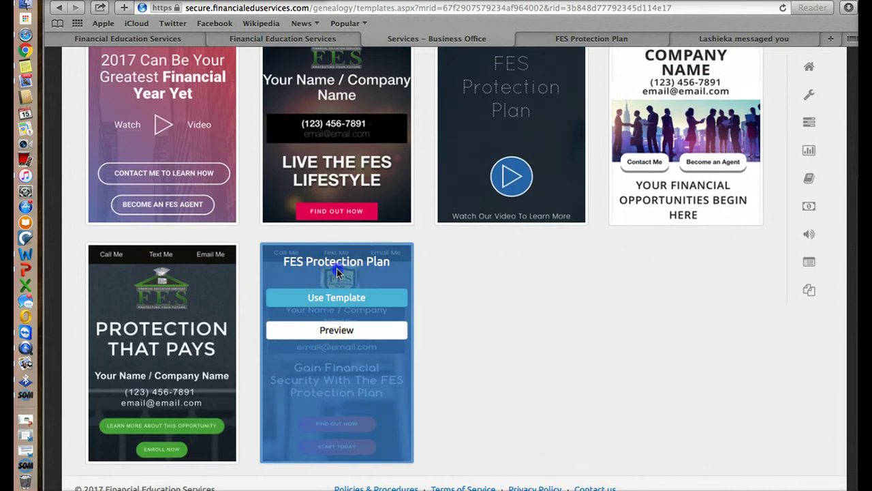
click(338, 298)
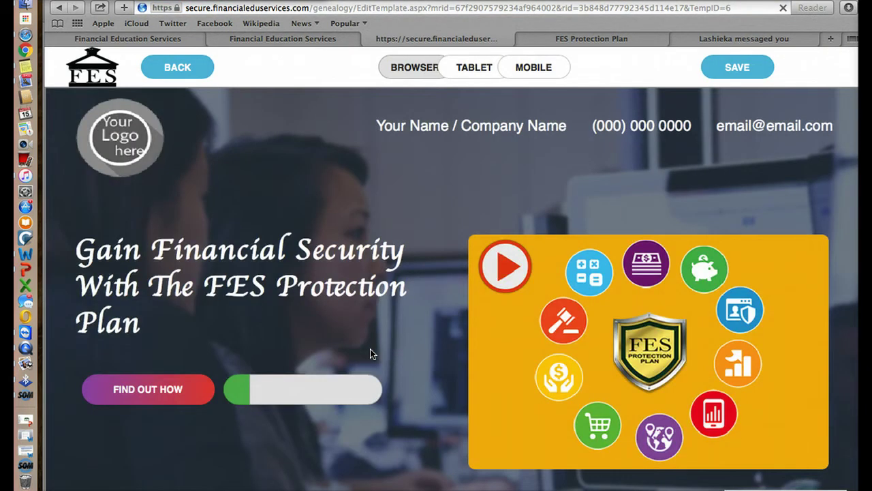
- Leave the preview and open the FES Protection Plan card with Use Template
click(487, 128)
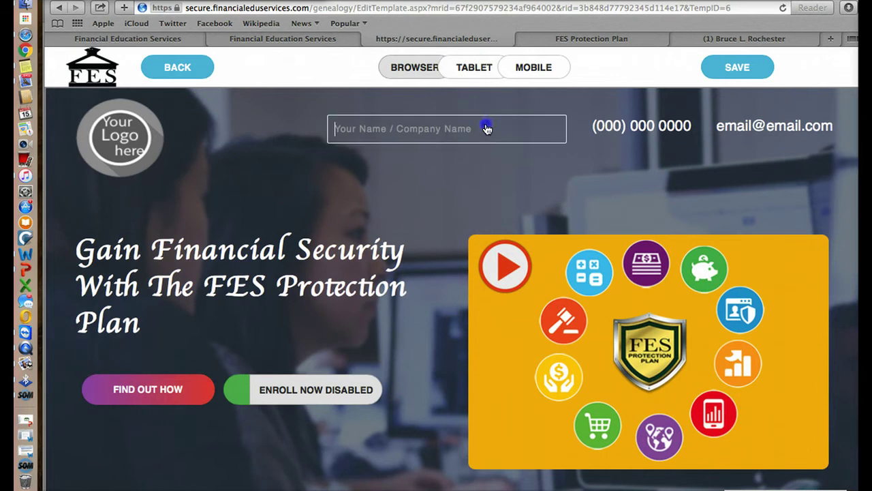
click(59, 10)
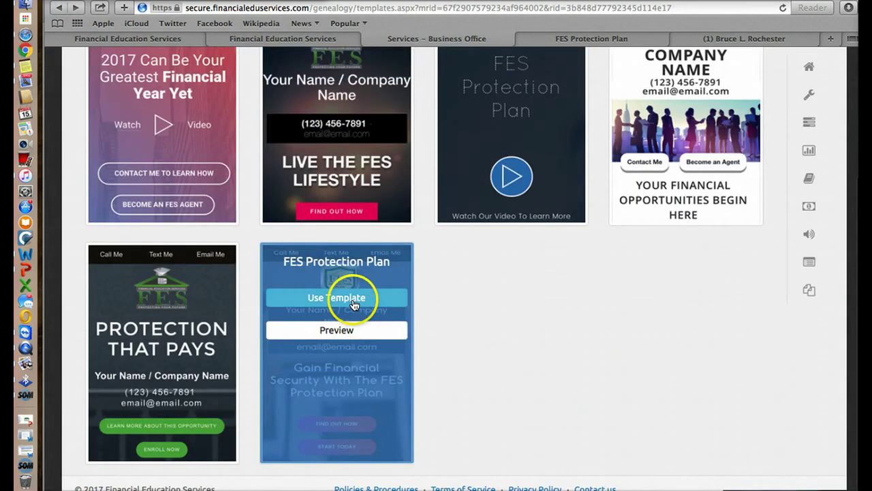
click(575, 39)
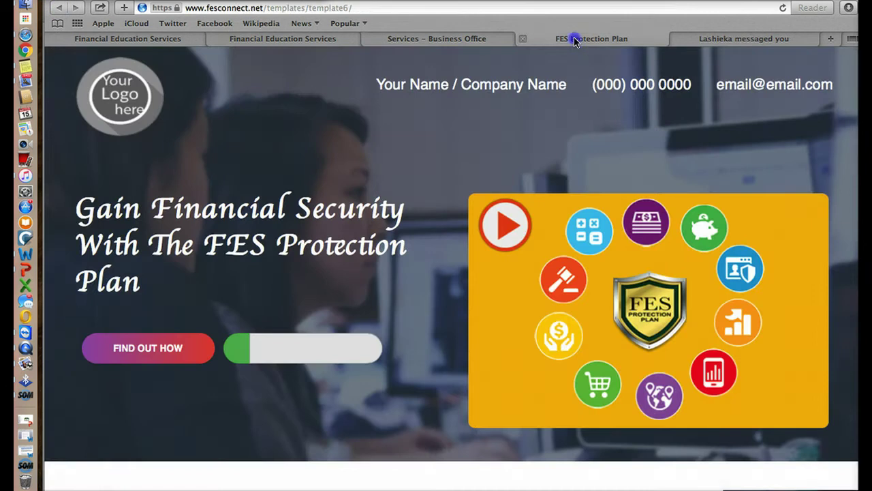
click(522, 40)
mouse_move(511, 136)
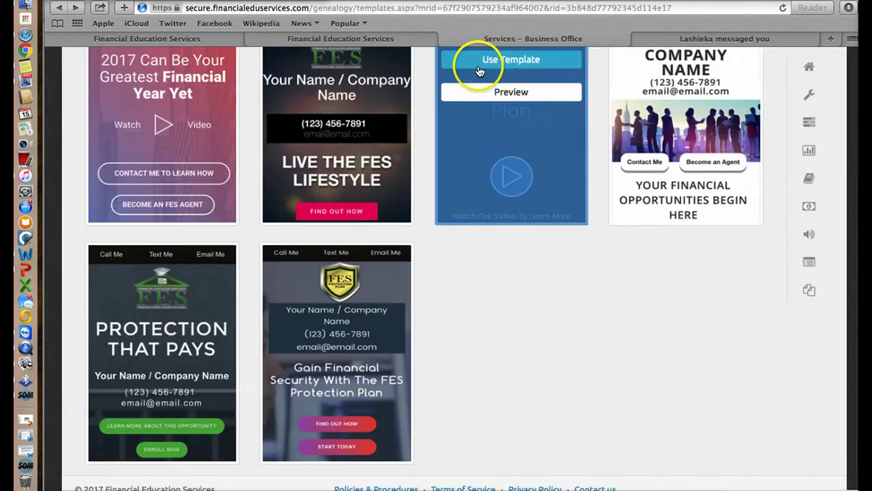
click(335, 300)
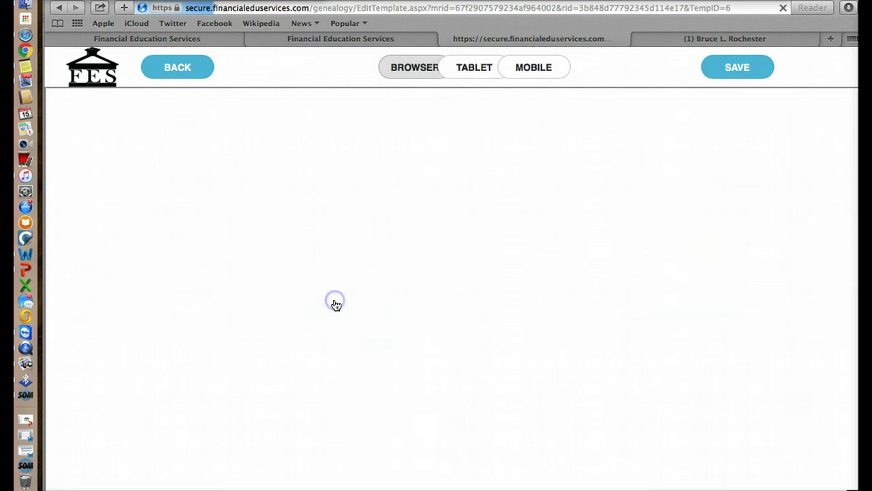
click(456, 73)
scroll(498, 146, down, 3)
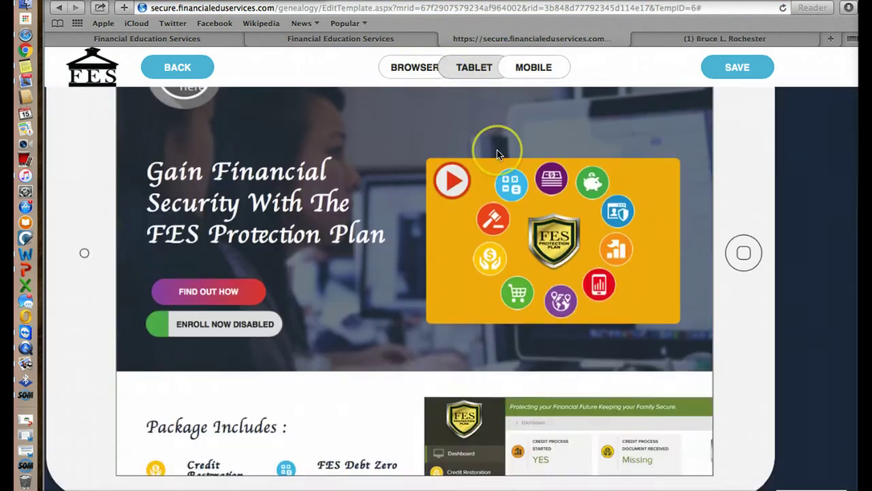
scroll(497, 155, up, 2)
click(523, 67)
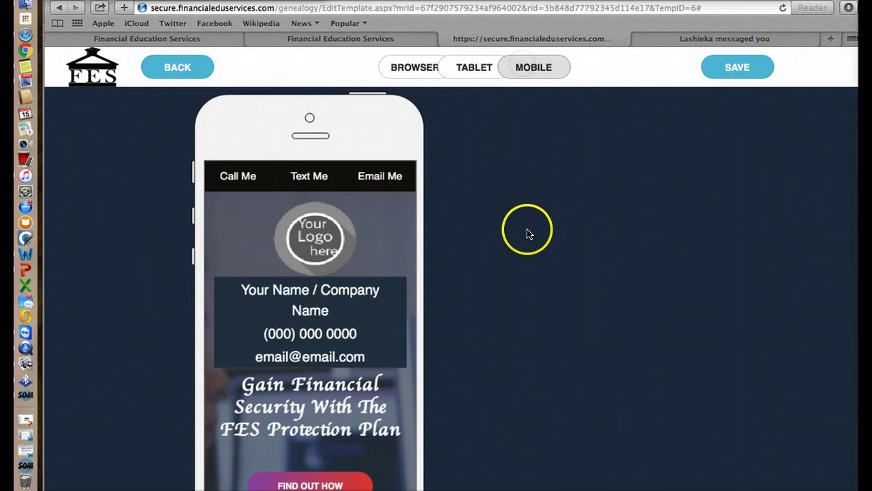
scroll(378, 293, down, 2)
scroll(378, 293, down, 3)
scroll(378, 293, down, 5)
scroll(378, 293, down, 7)
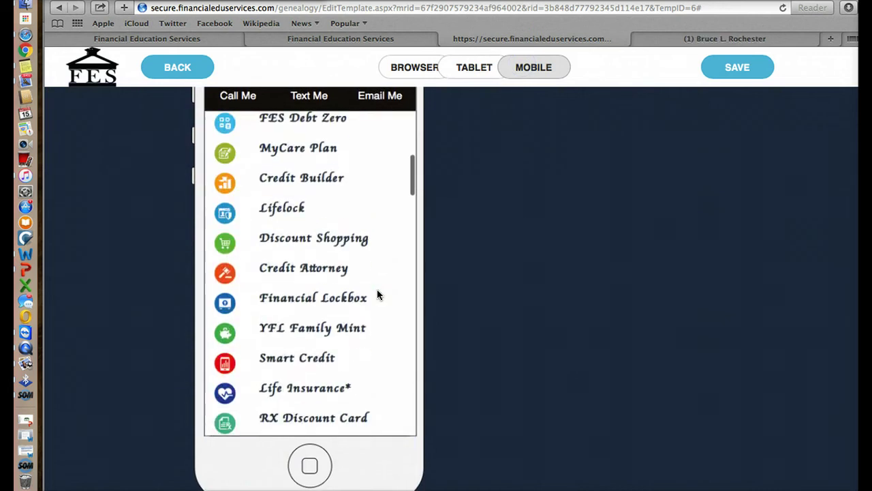
scroll(378, 293, down, 8)
scroll(377, 294, down, 5)
scroll(377, 294, down, 5)
scroll(378, 294, down, 5)
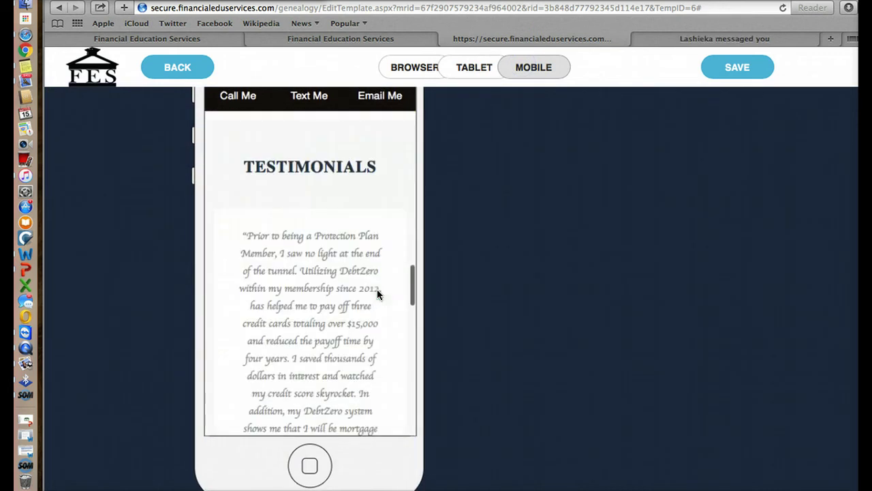
scroll(378, 295, down, 1)
scroll(378, 295, down, 4)
click(321, 194)
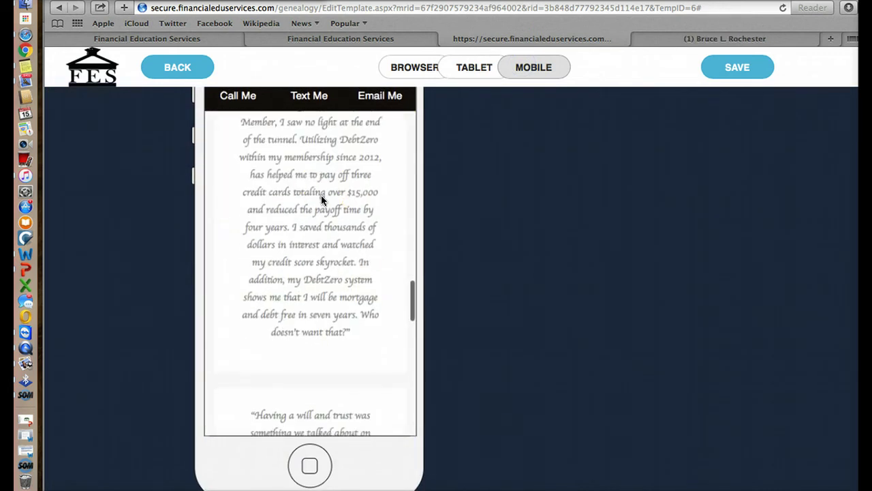
scroll(321, 198, down, 5)
scroll(322, 199, down, 5)
scroll(322, 200, down, 4)
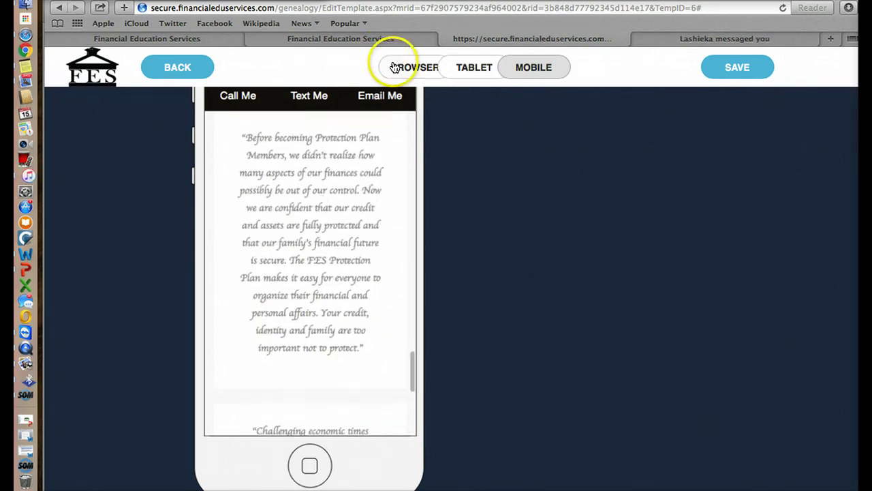
click(394, 67)
scroll(436, 195, up, 15)
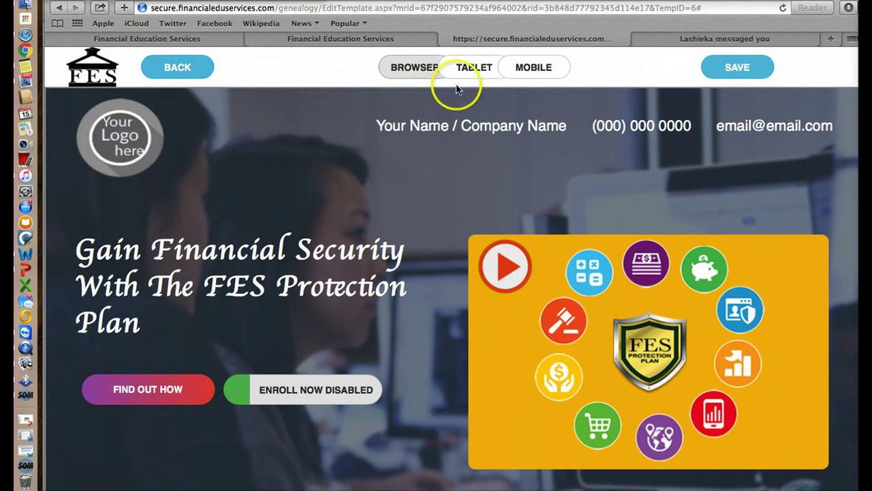
scroll(526, 171, down, 3)
scroll(525, 171, up, 3)
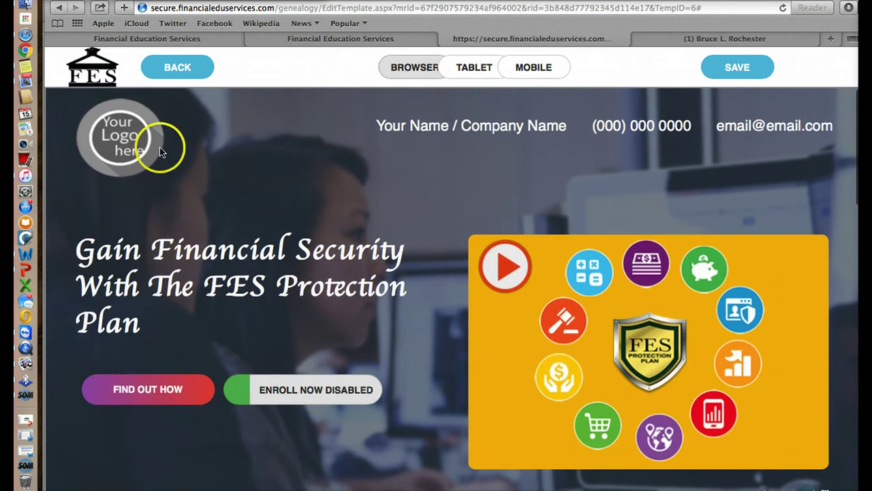
- In Photo Upload, submit the FES Protection Plan shield image as the logo
click(160, 152)
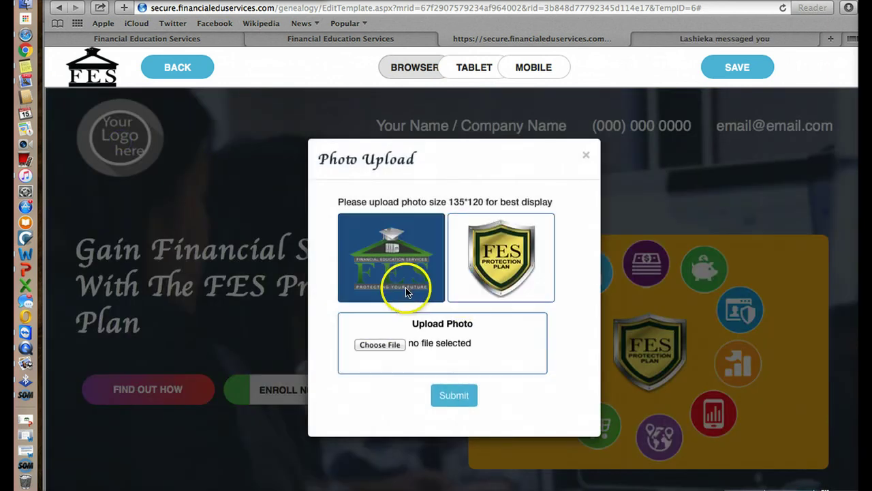
click(496, 292)
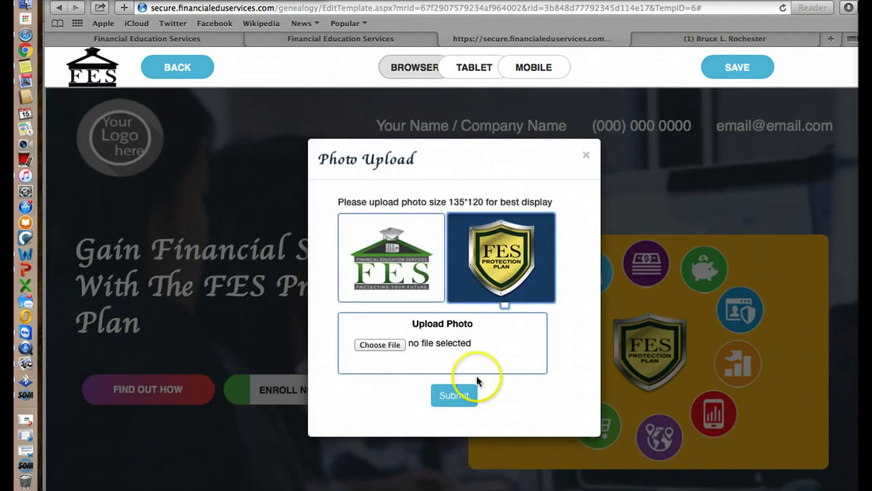
click(452, 397)
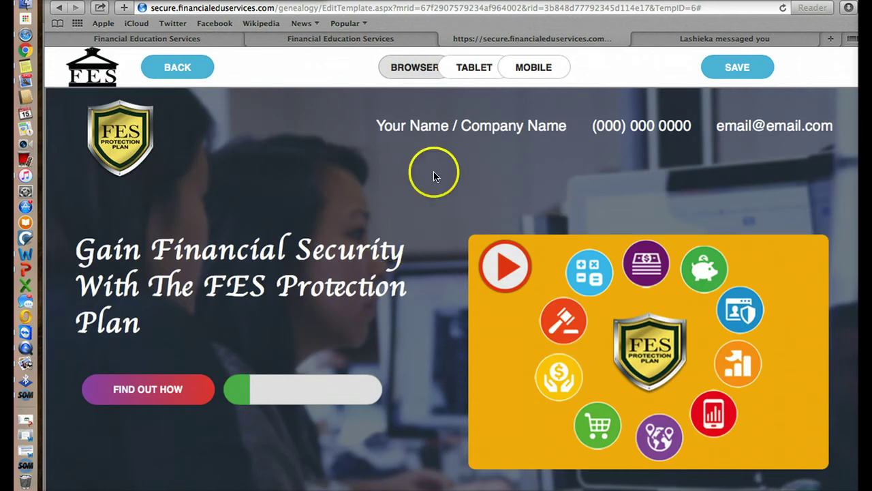
click(439, 133)
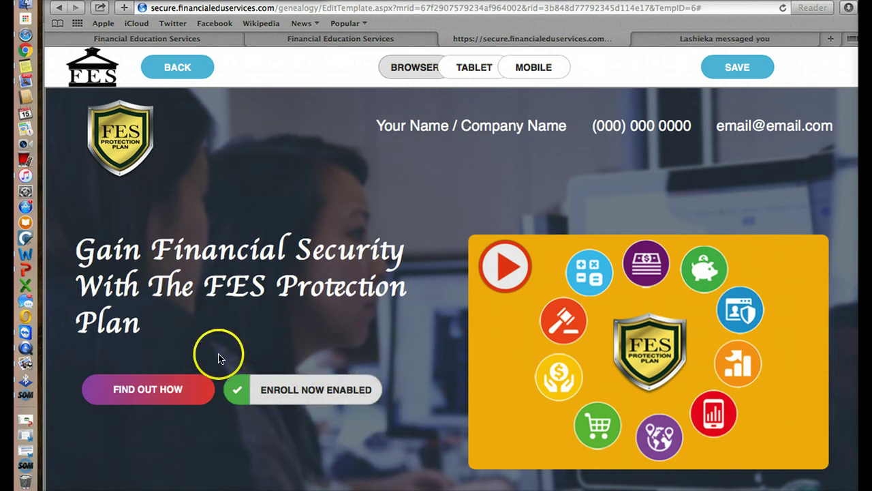
- Select the placeholder phone number, then go BACK to Template Options
triple_click(630, 127)
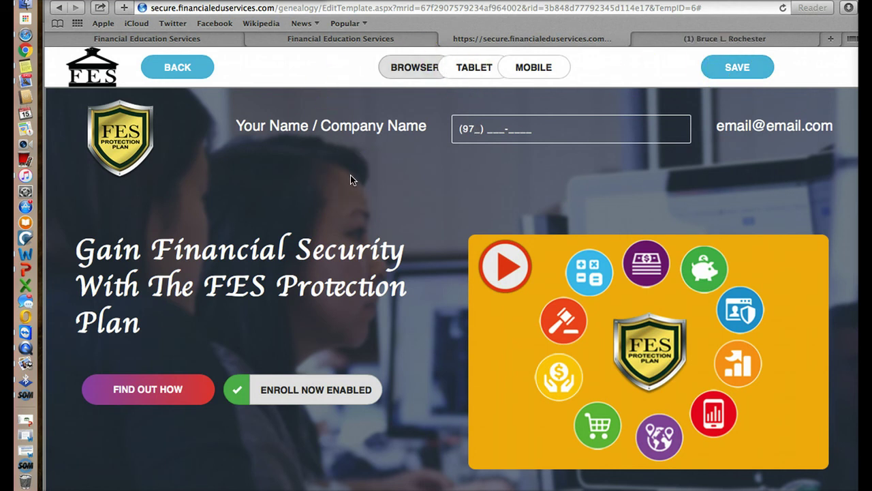
click(194, 76)
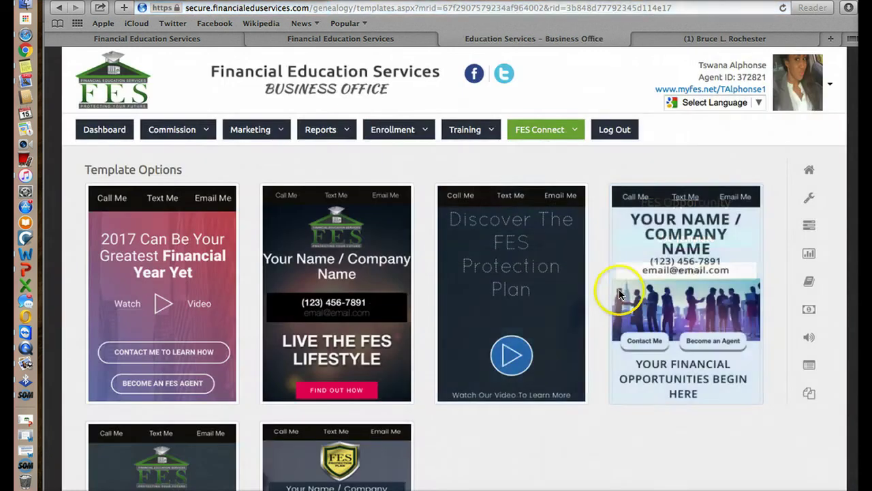
mouse_move(336, 293)
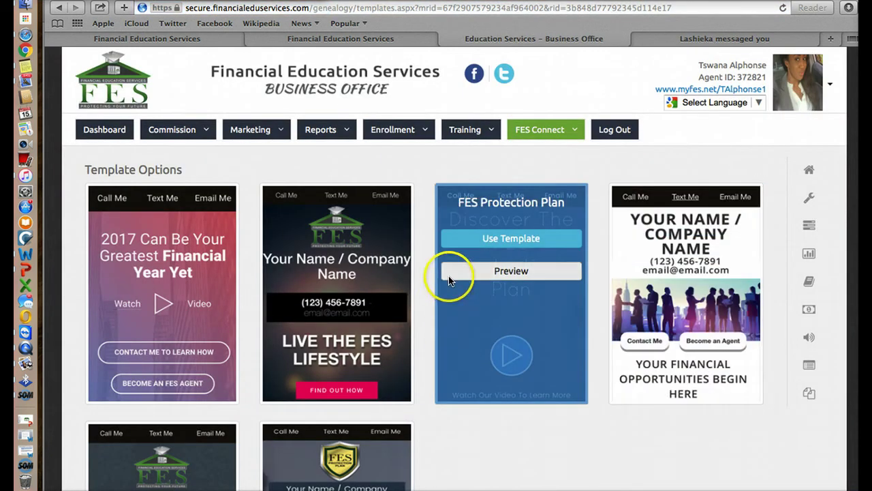
mouse_move(511, 293)
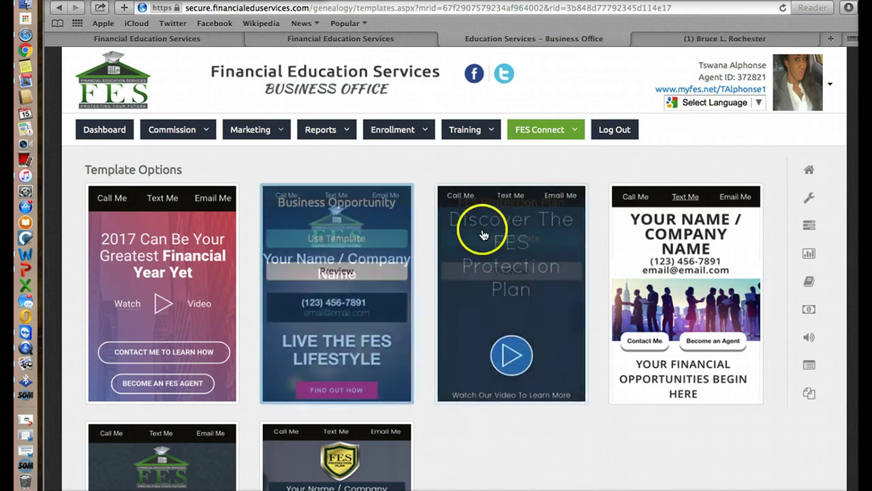
- Choose Use Template on the FES Protection Plan video template and scroll through its editor
click(510, 237)
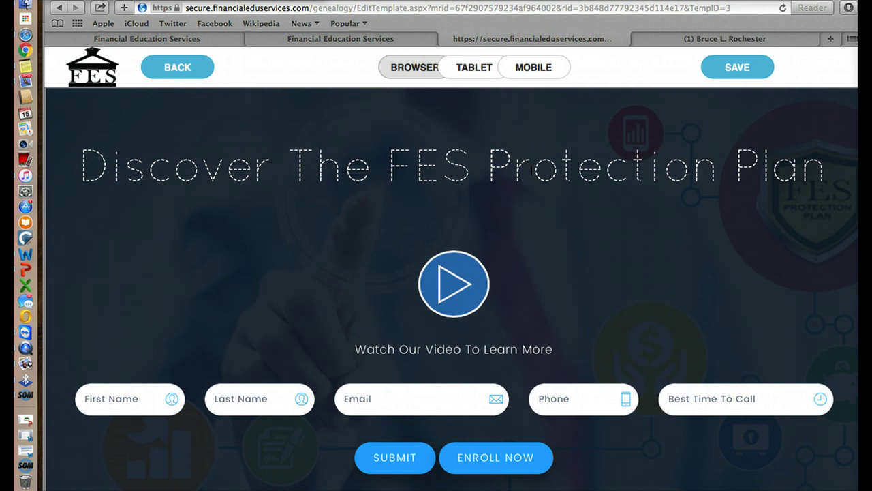
scroll(609, 263, down, 1)
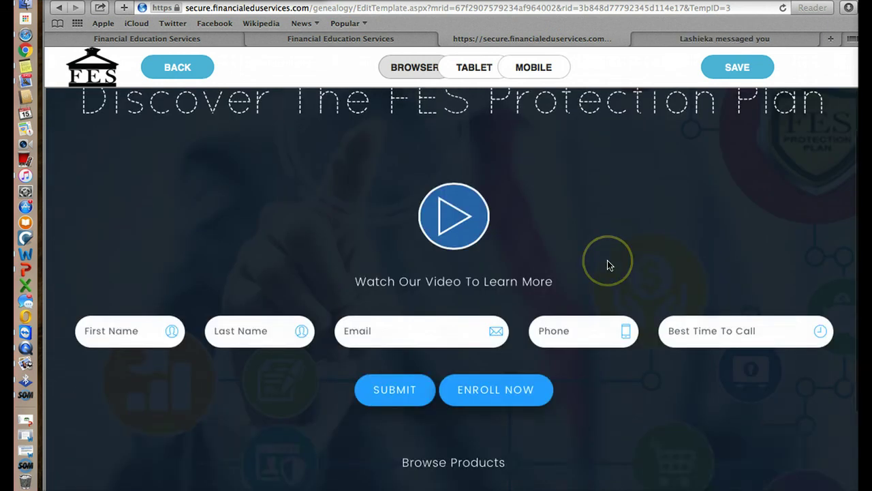
scroll(609, 263, up, 1)
scroll(583, 286, down, 5)
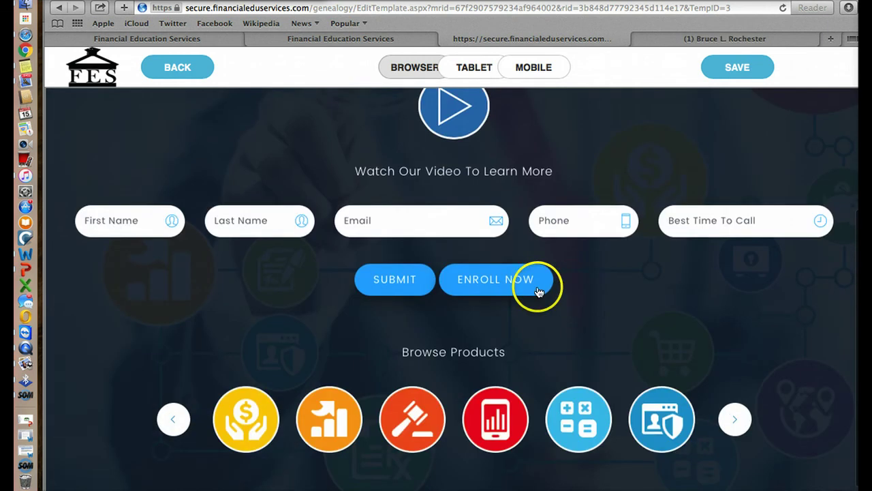
scroll(538, 292, up, 3)
scroll(461, 297, down, 4)
scroll(463, 300, up, 6)
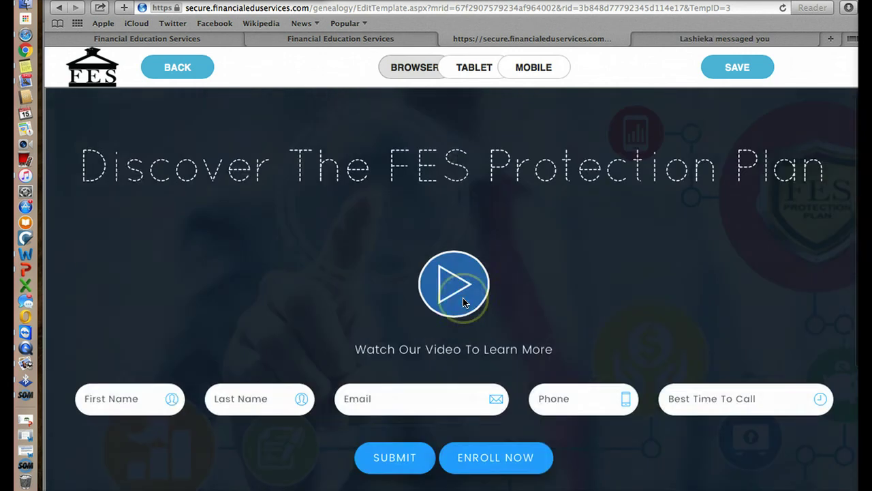
- Save the edited FES Protection Plan landing page and publish it live
click(733, 67)
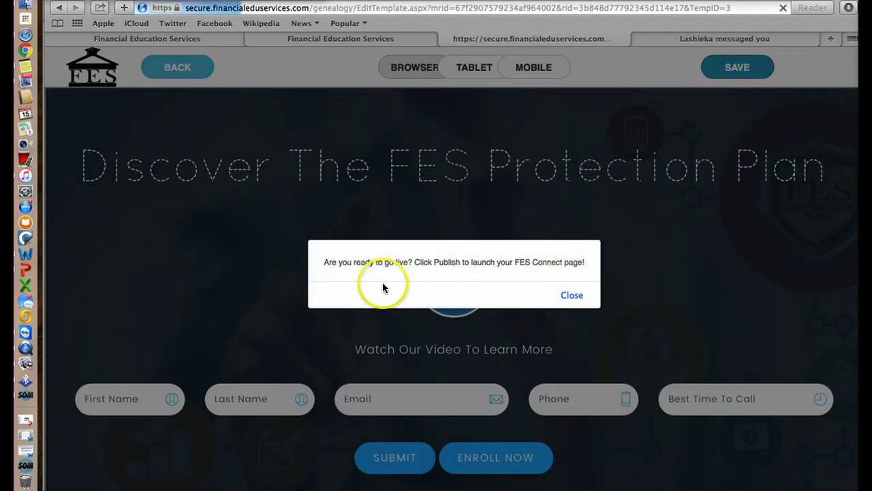
click(571, 294)
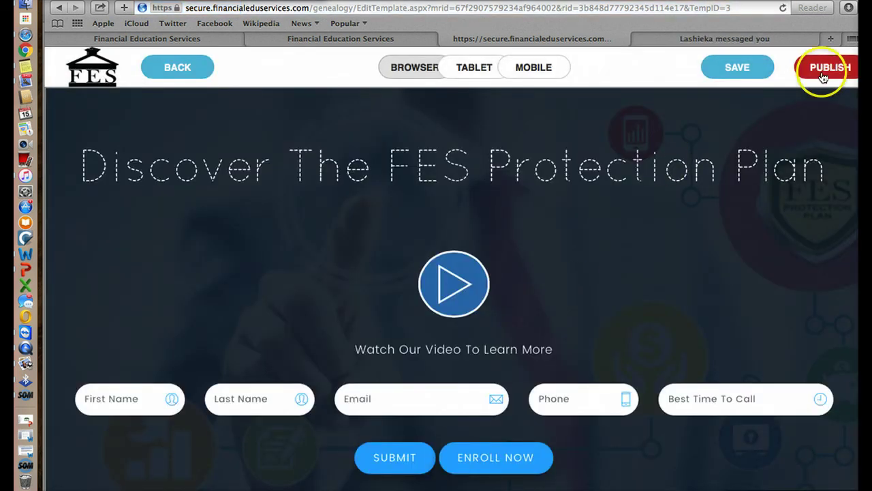
click(821, 69)
scroll(498, 355, down, 2)
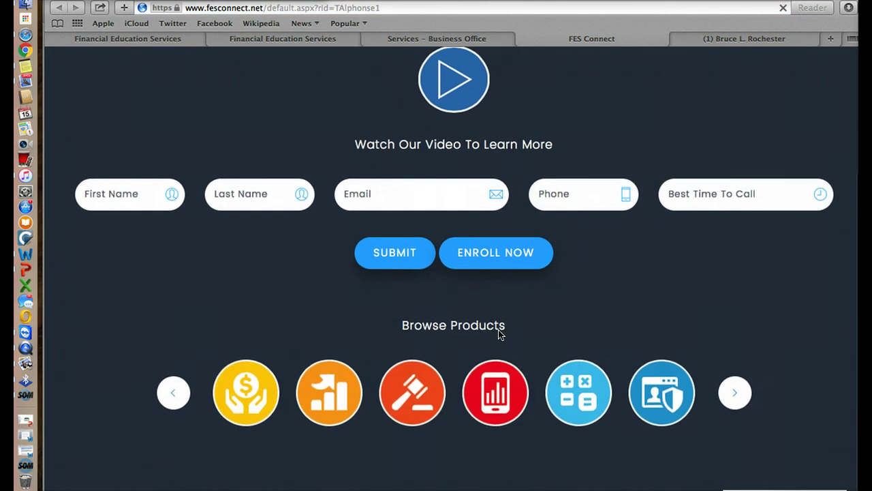
- Play the intro video on the live FES Connect page, then close it
scroll(500, 336, up, 5)
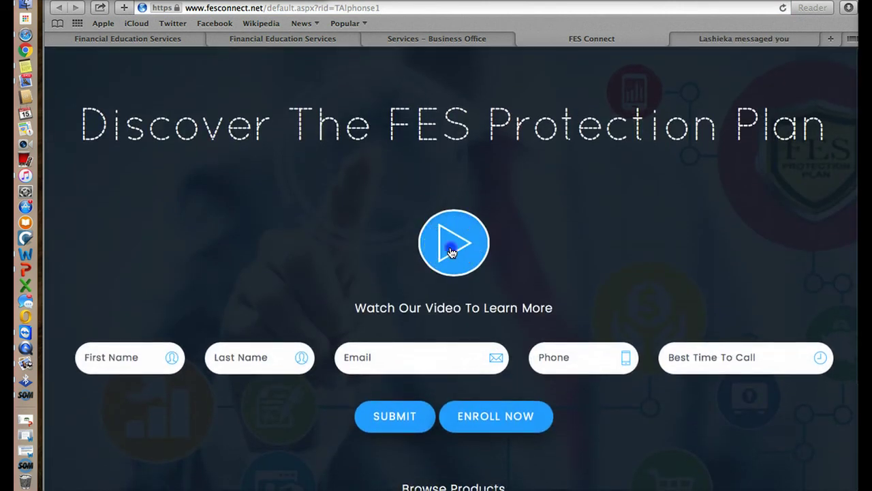
click(449, 252)
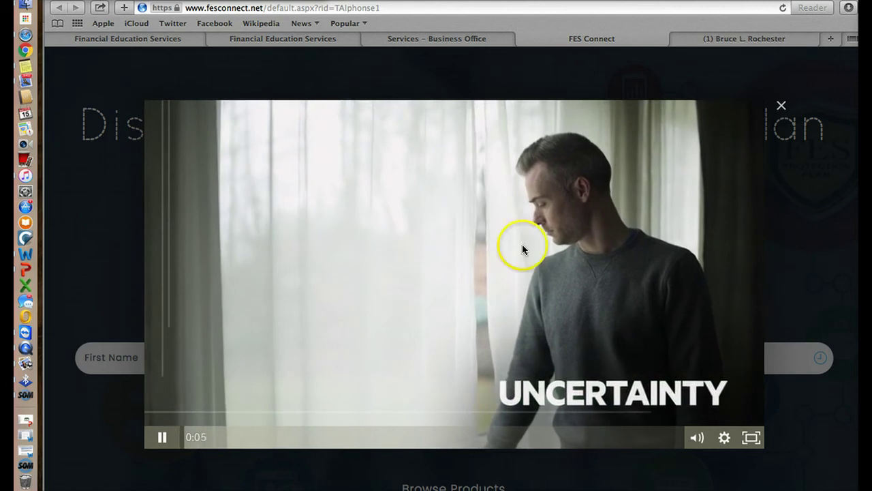
scroll(631, 327, down, 3)
scroll(630, 327, up, 3)
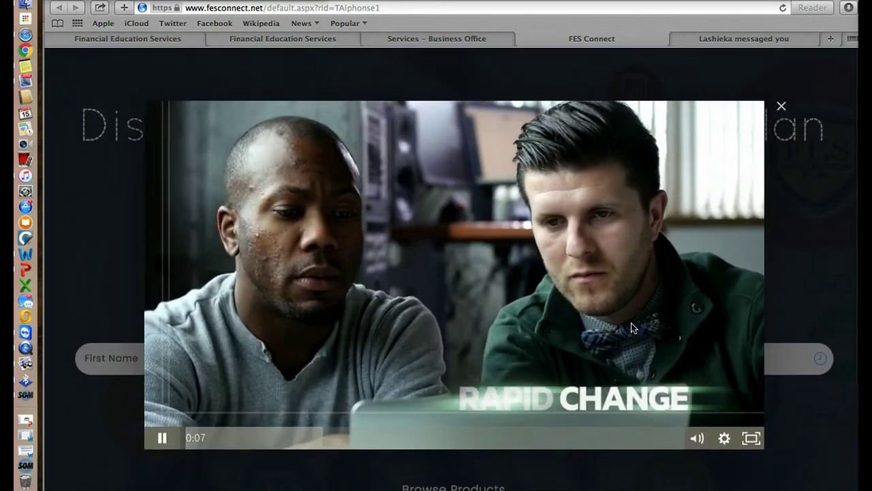
click(781, 106)
scroll(652, 282, down, 1)
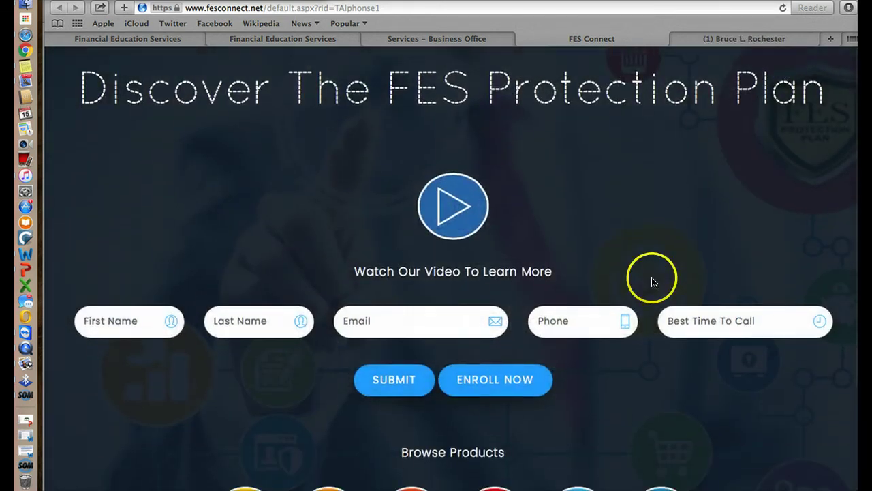
scroll(505, 265, up, 1)
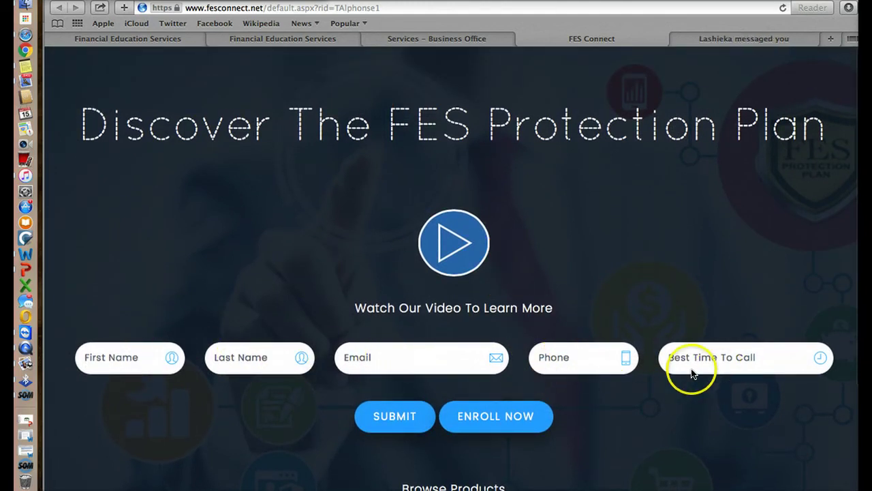
- Scroll the live page and follow ENROLL NOW to the Protection Plan Enrollment Agreement
scroll(691, 364, down, 2)
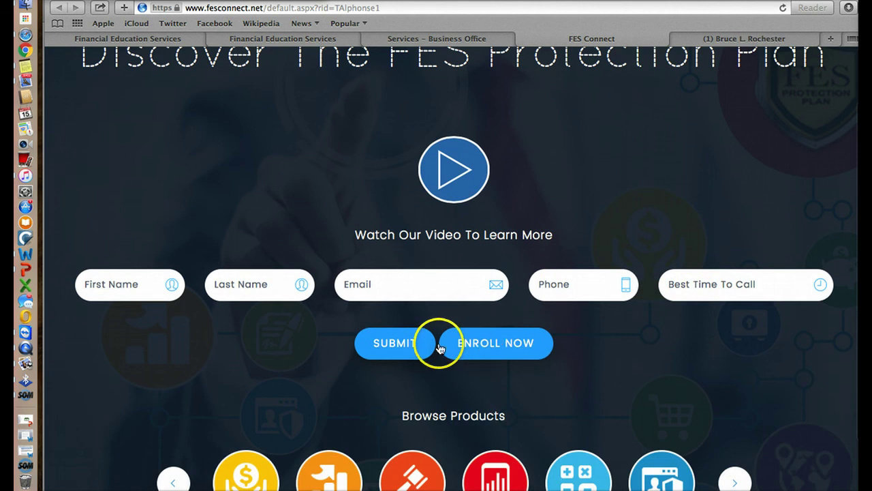
scroll(412, 350, up, 2)
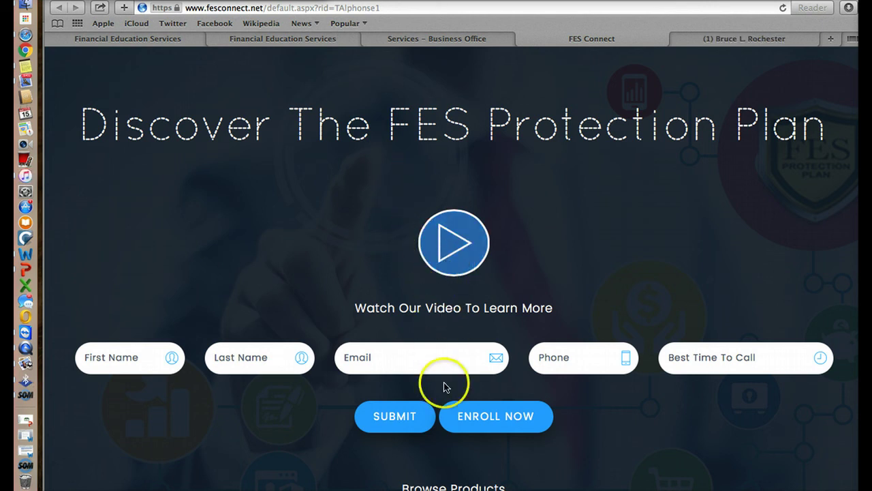
scroll(444, 387, down, 3)
scroll(446, 386, down, 2)
scroll(443, 340, up, 3)
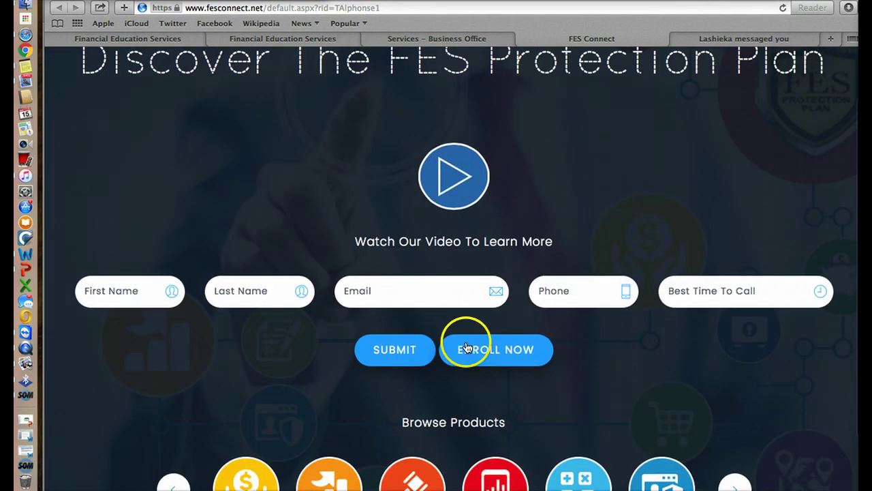
click(466, 348)
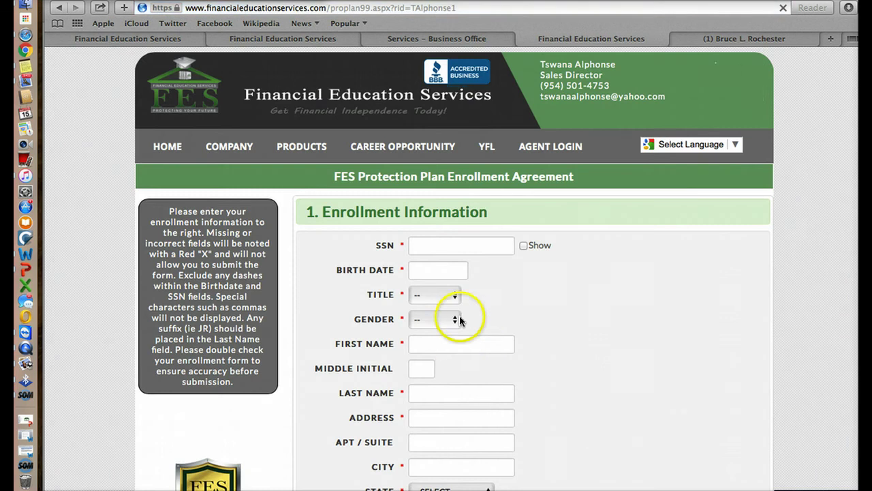
- Scroll the enrollment agreement down through payment and Terms & Conditions, then back to the top
scroll(456, 341, down, 3)
scroll(462, 361, down, 5)
scroll(462, 365, down, 3)
scroll(462, 365, down, 2)
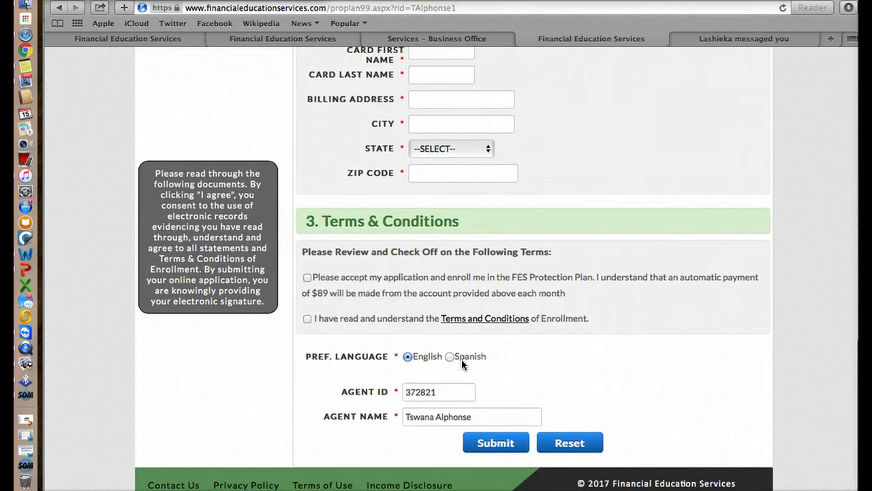
scroll(461, 359, up, 1)
scroll(461, 359, down, 1)
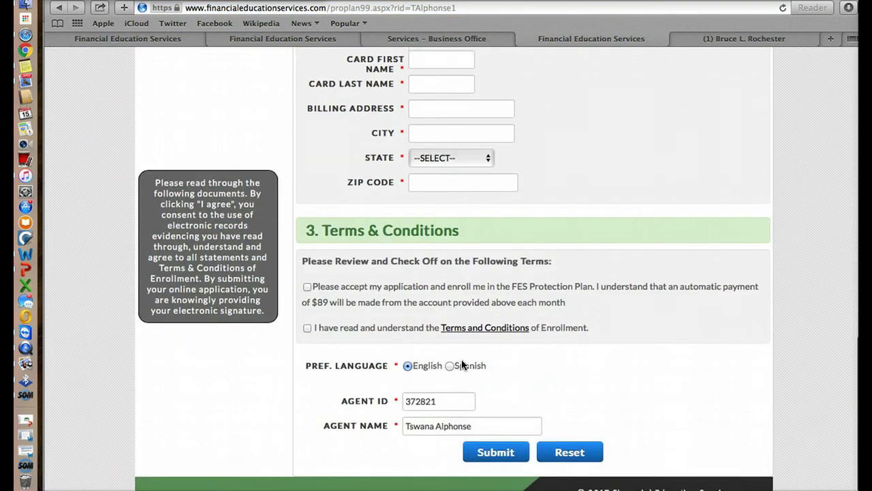
scroll(456, 326, up, 1)
scroll(456, 332, up, 4)
scroll(459, 331, up, 2)
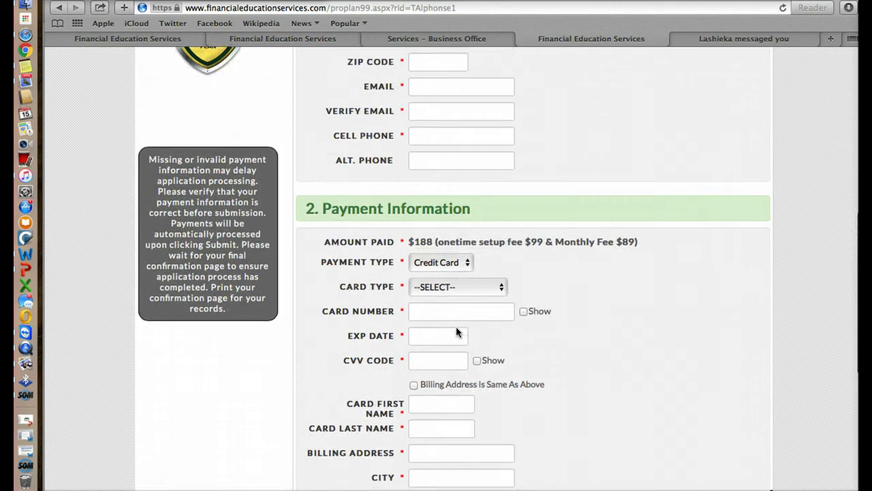
scroll(460, 320, up, 4)
scroll(461, 300, up, 4)
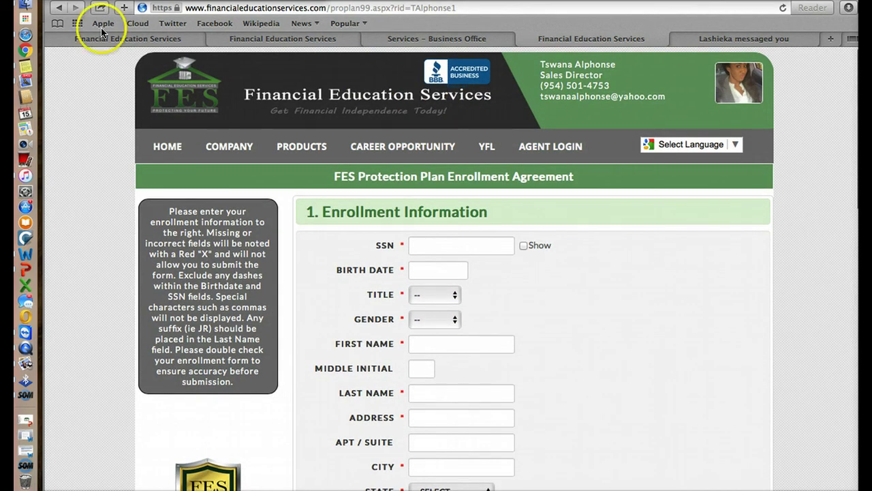
- Return to the Business Office tab and bring up the FES Connect Template Options gallery
click(454, 40)
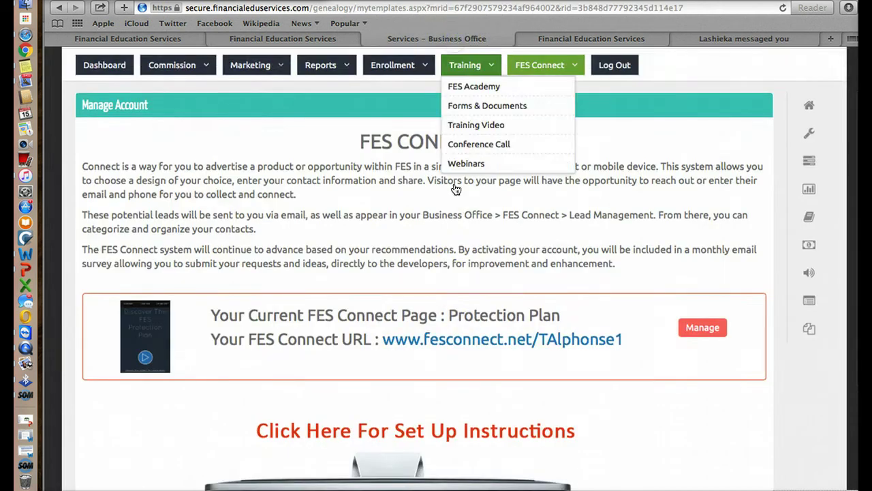
scroll(457, 270, down, 5)
scroll(458, 273, up, 8)
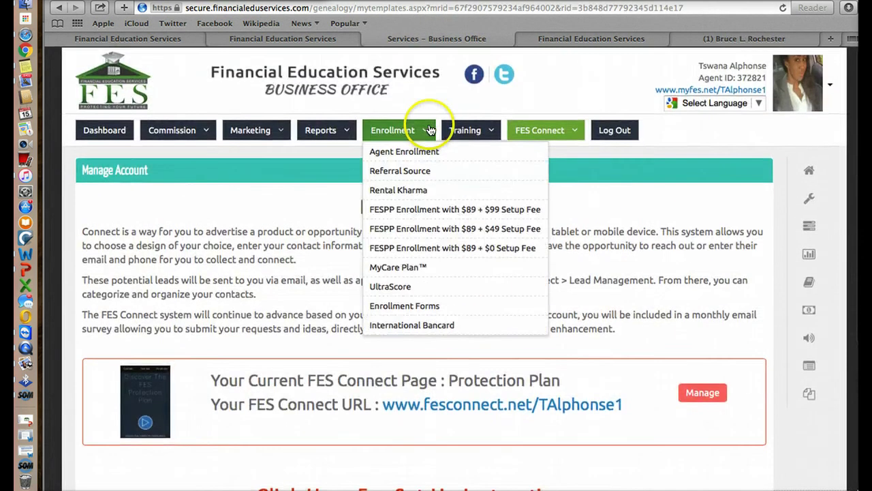
mouse_move(545, 65)
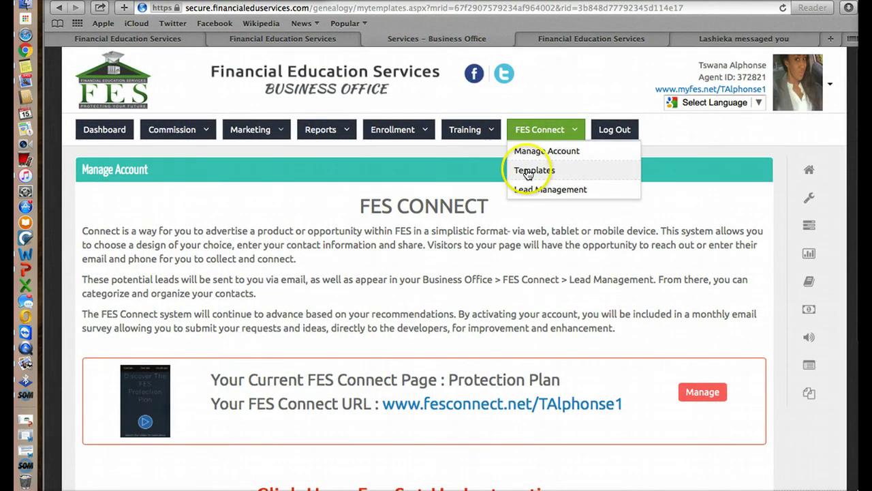
click(528, 175)
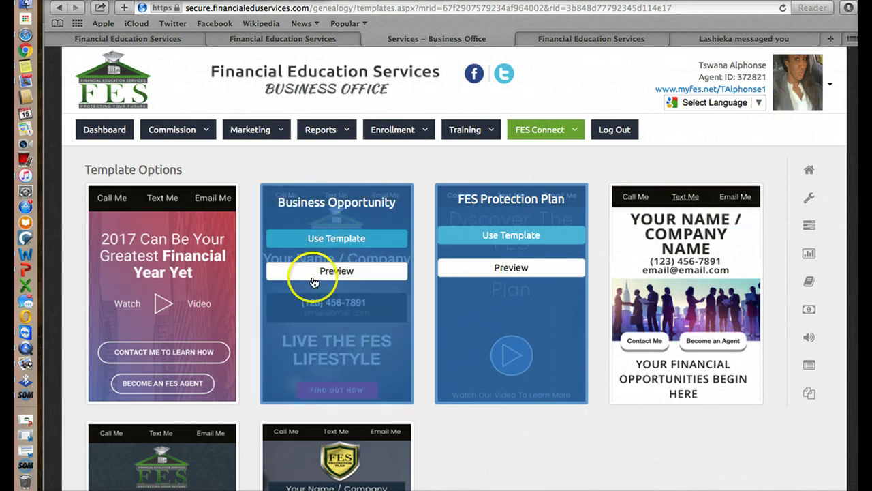
scroll(375, 327, down, 3)
mouse_move(336, 417)
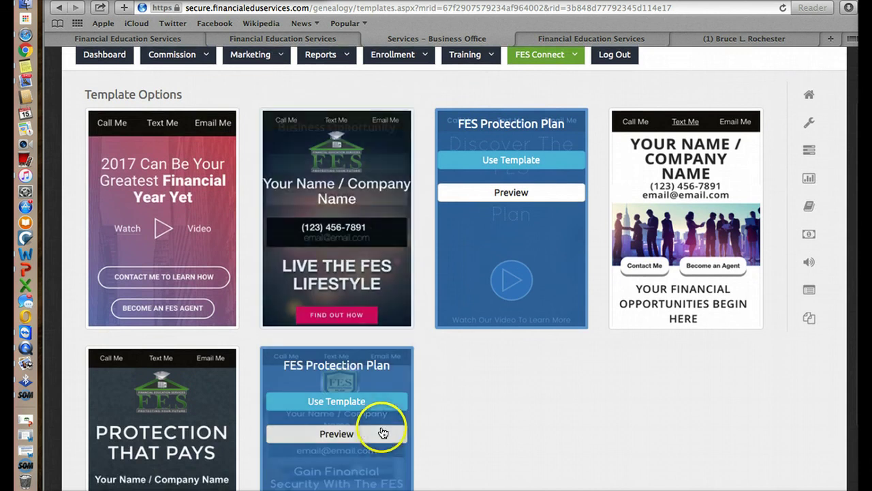
scroll(382, 432, up, 3)
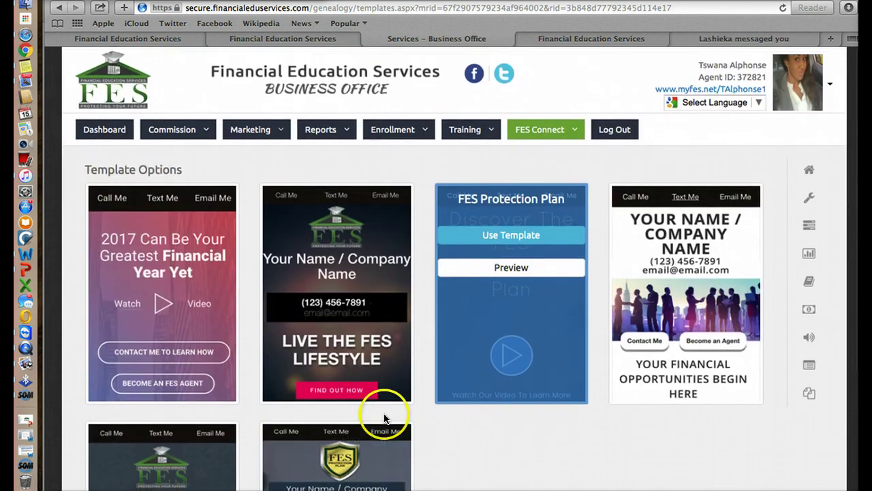